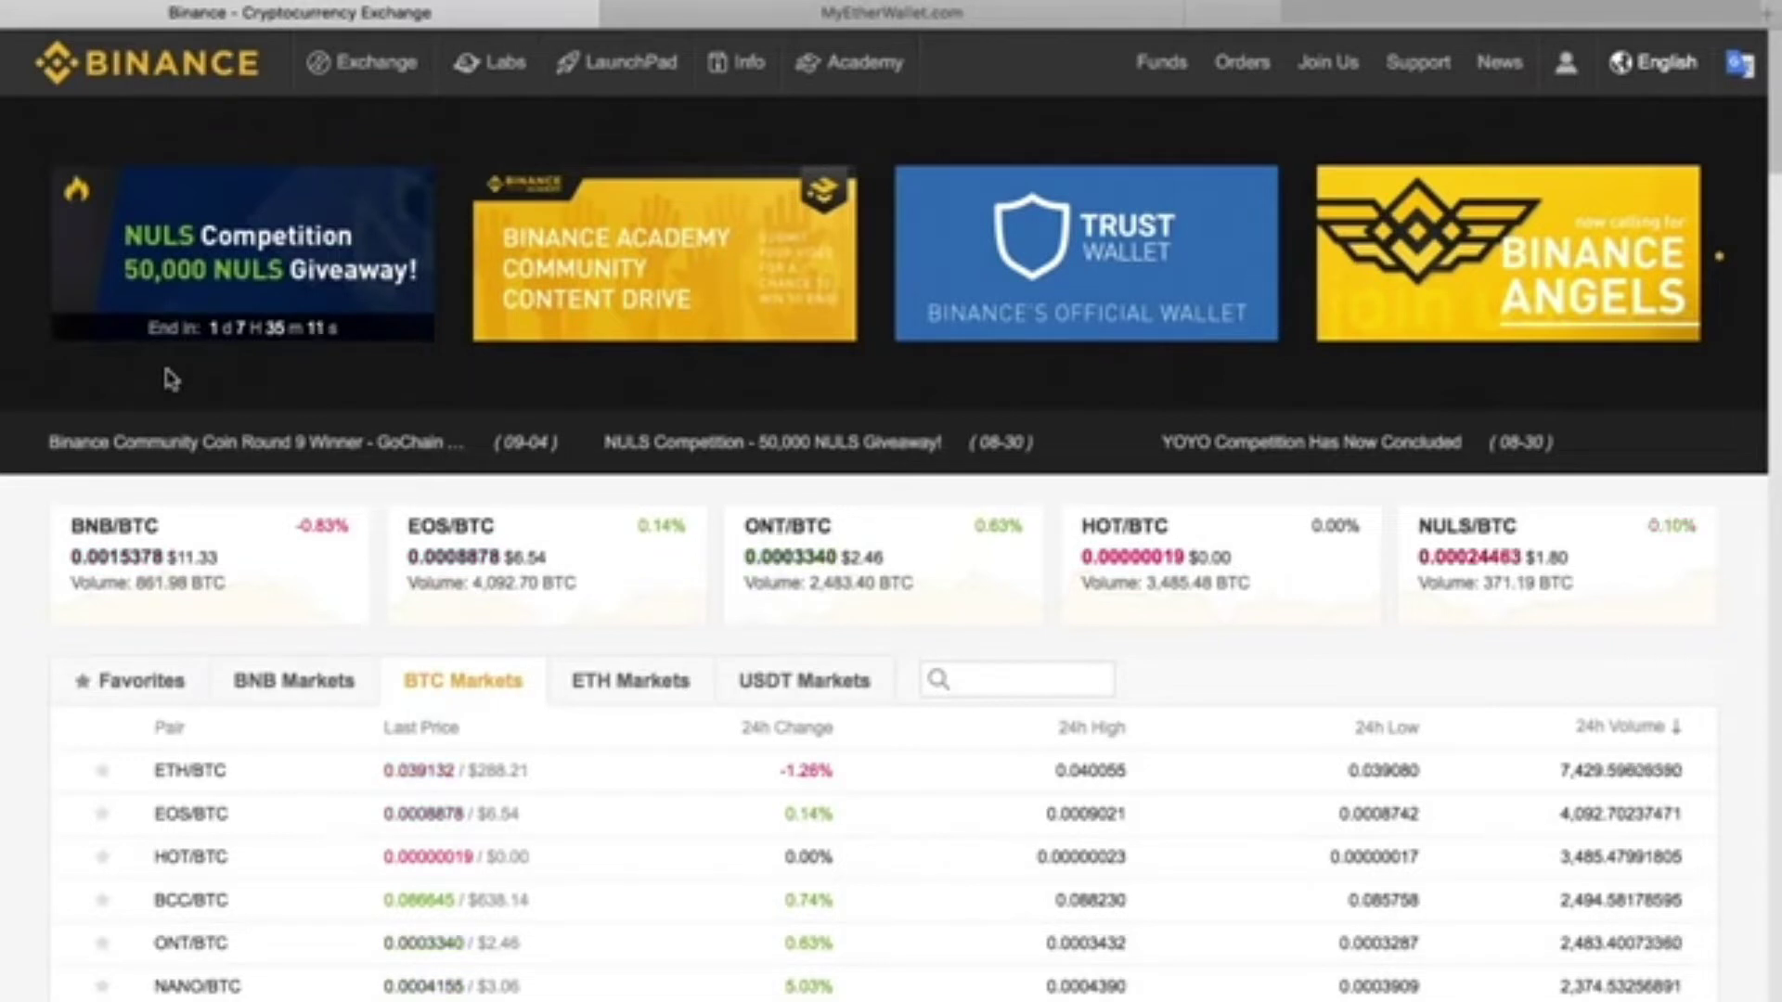
Step: Switch to the MyEtherWallet Send Ether & Tokens page showing the unlocked 0 ETH wallet
left_click(715, 13)
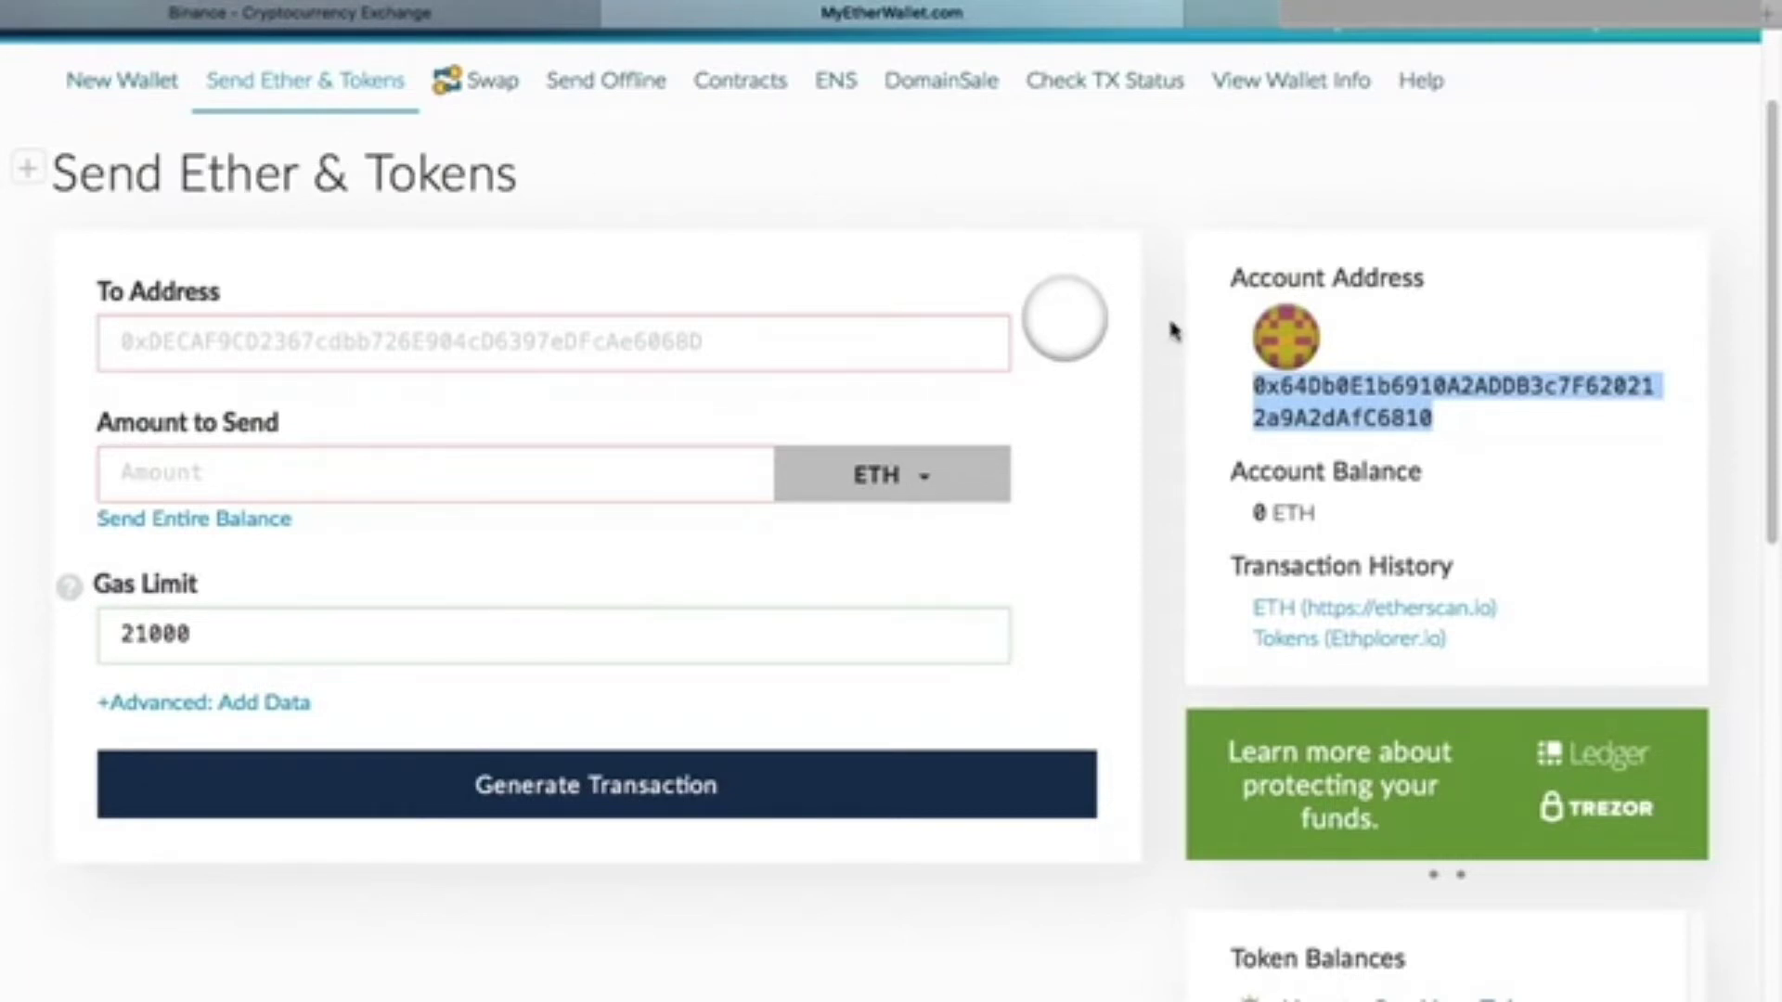
Step: Select the wallet's full Account Address and copy it with Kopieer
left_click(1253, 392)
double_click(1255, 394)
right_click(1300, 384)
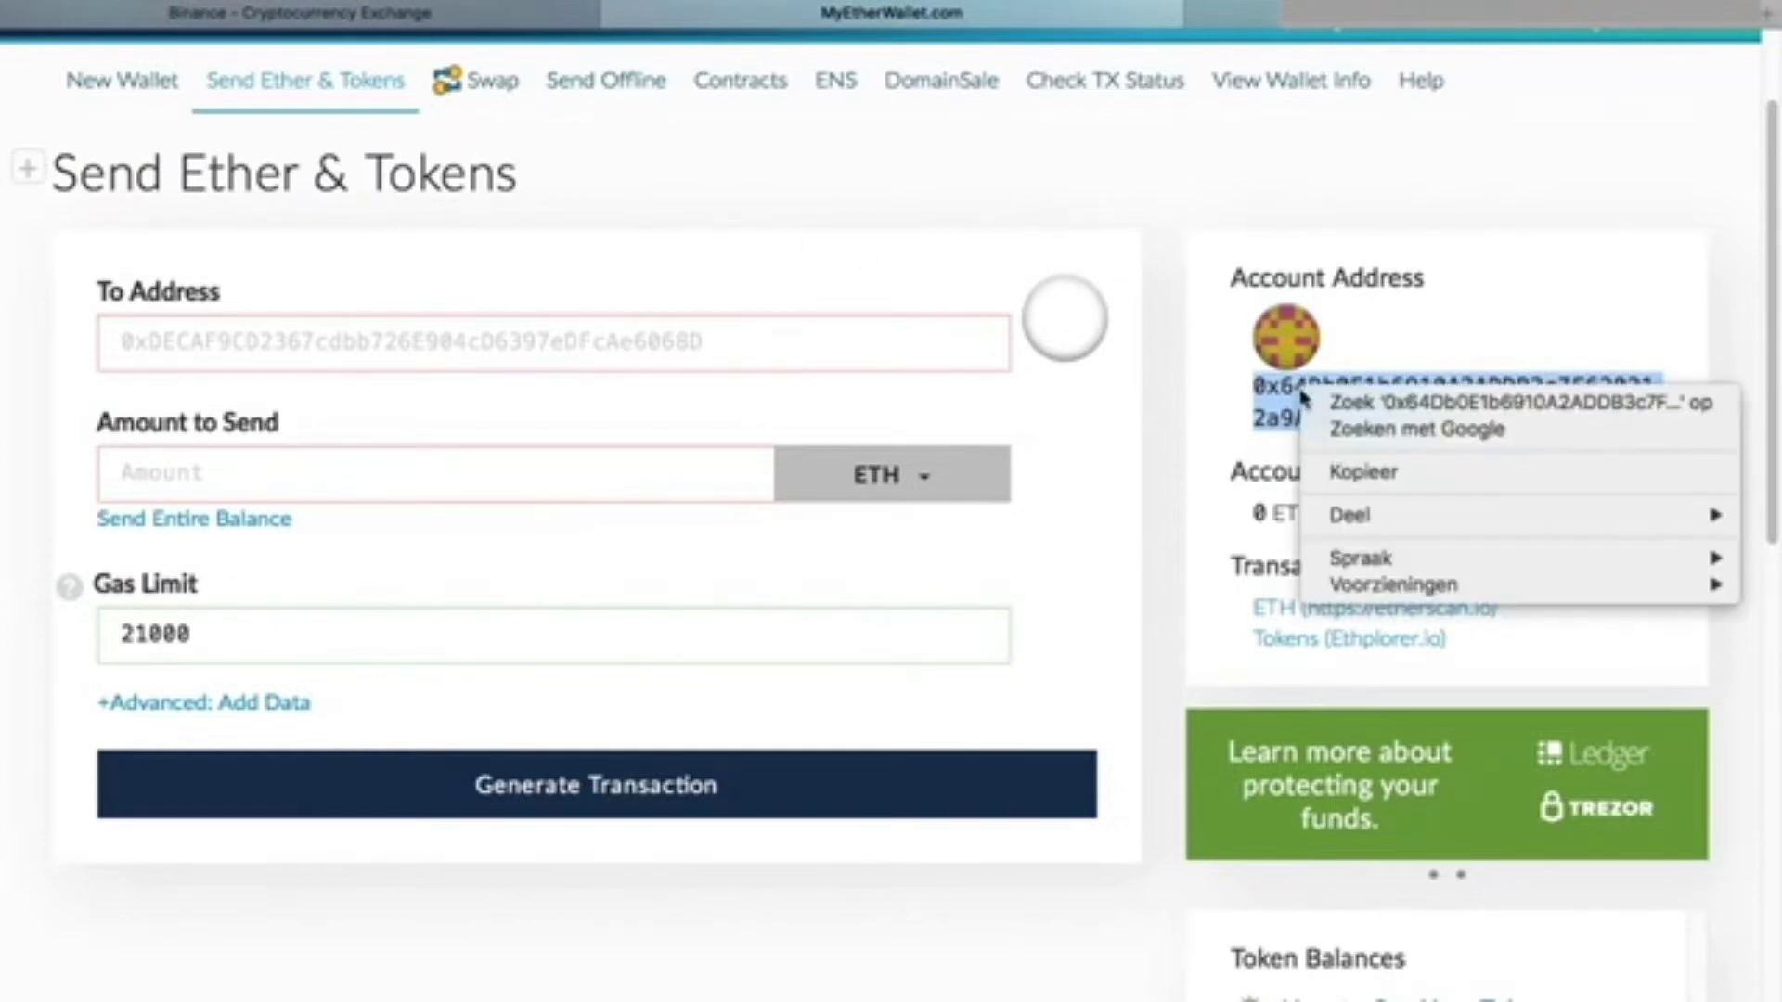
left_click(1336, 470)
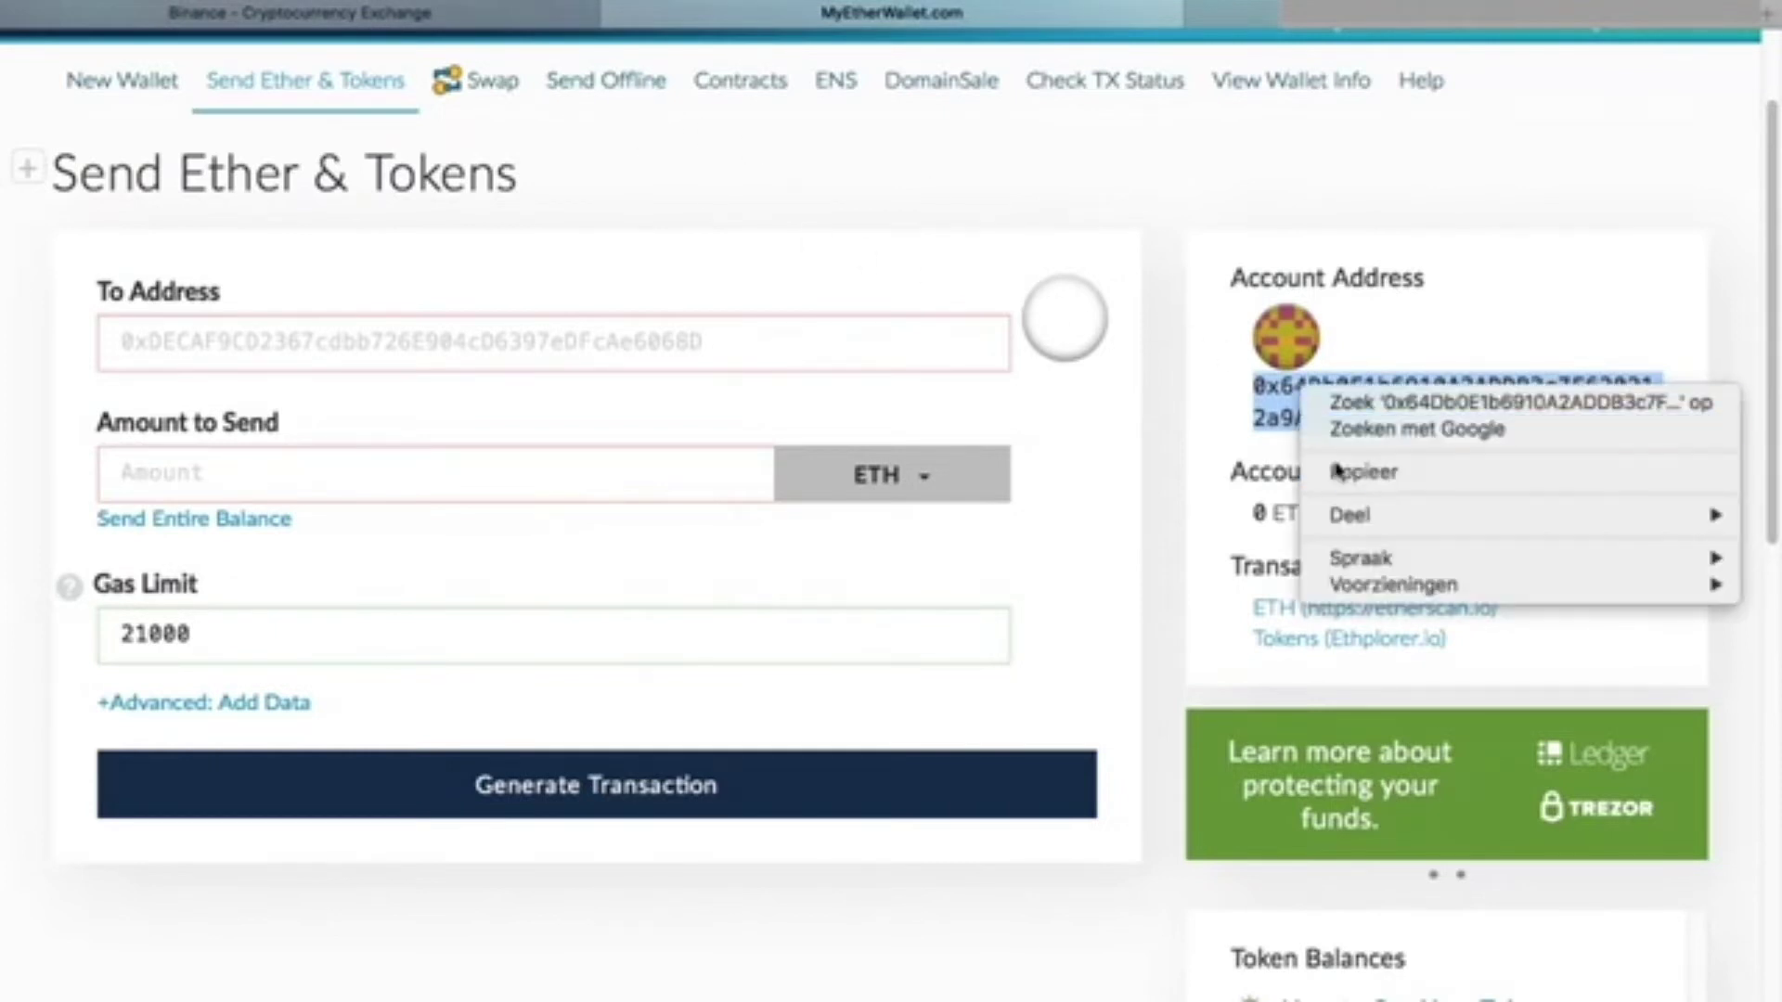
Step: On Binance, go to Funds > Withdrawals and pick ETH - Ethereum (0.061 ETH available)
left_click(456, 16)
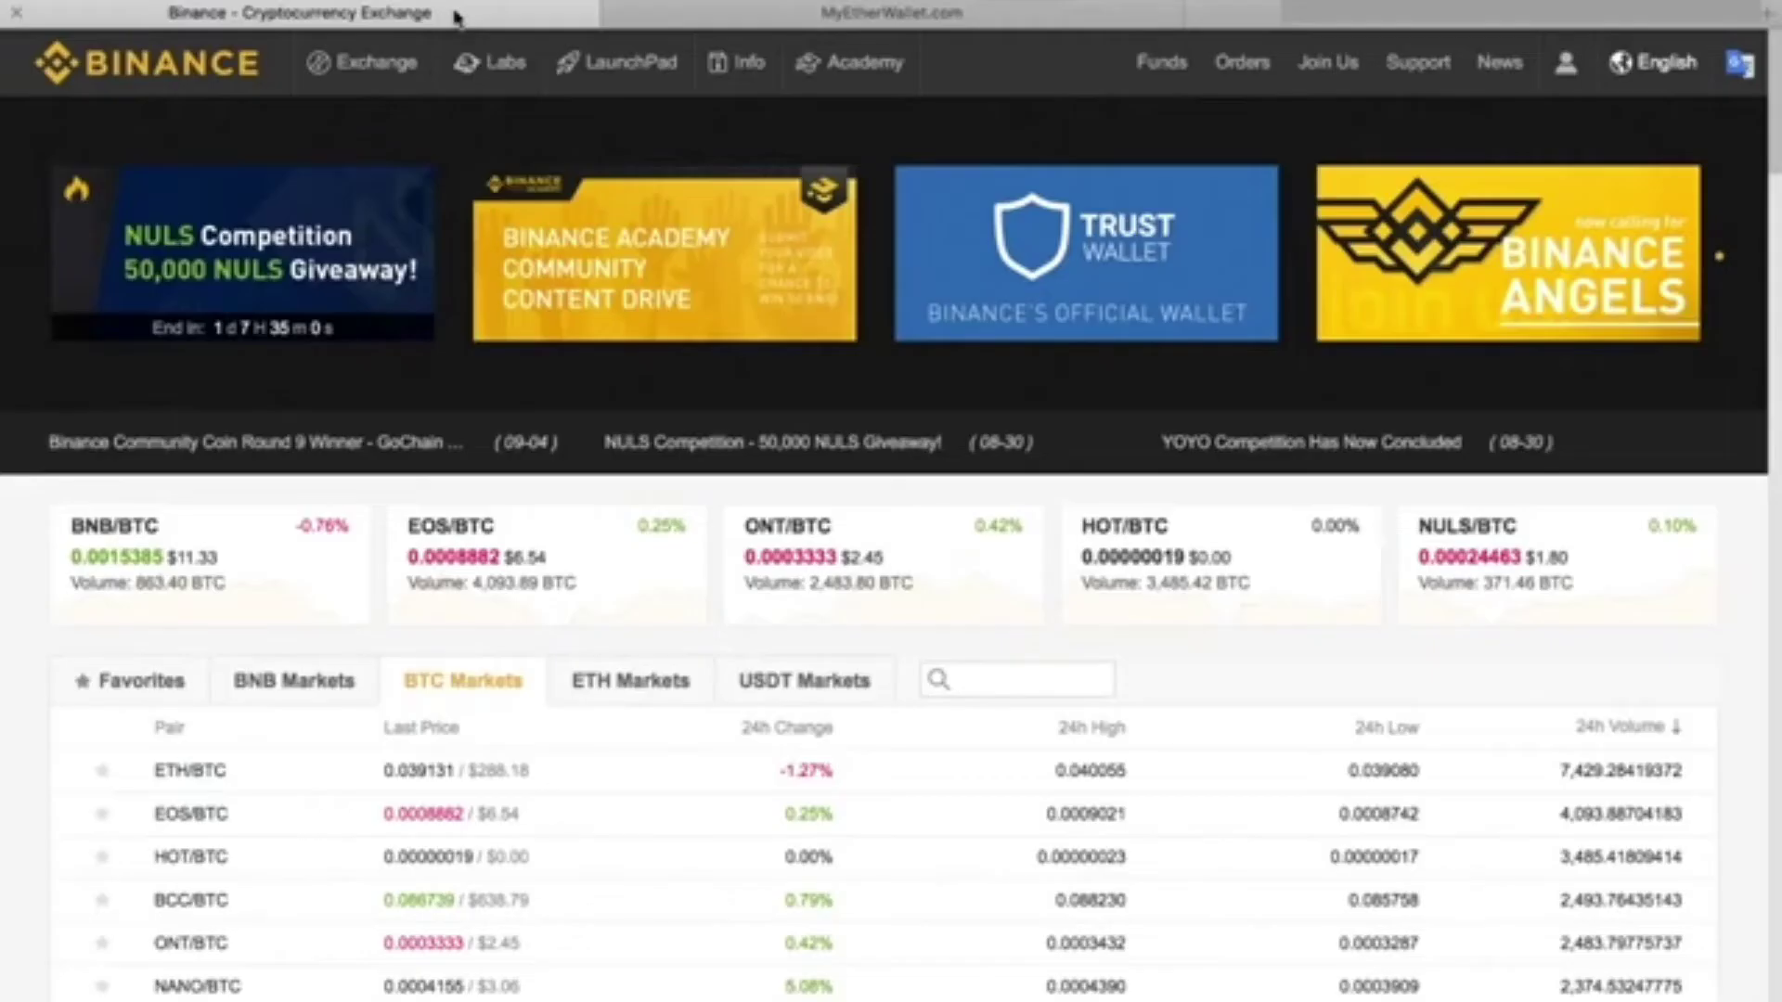
mouse_move(1148, 71)
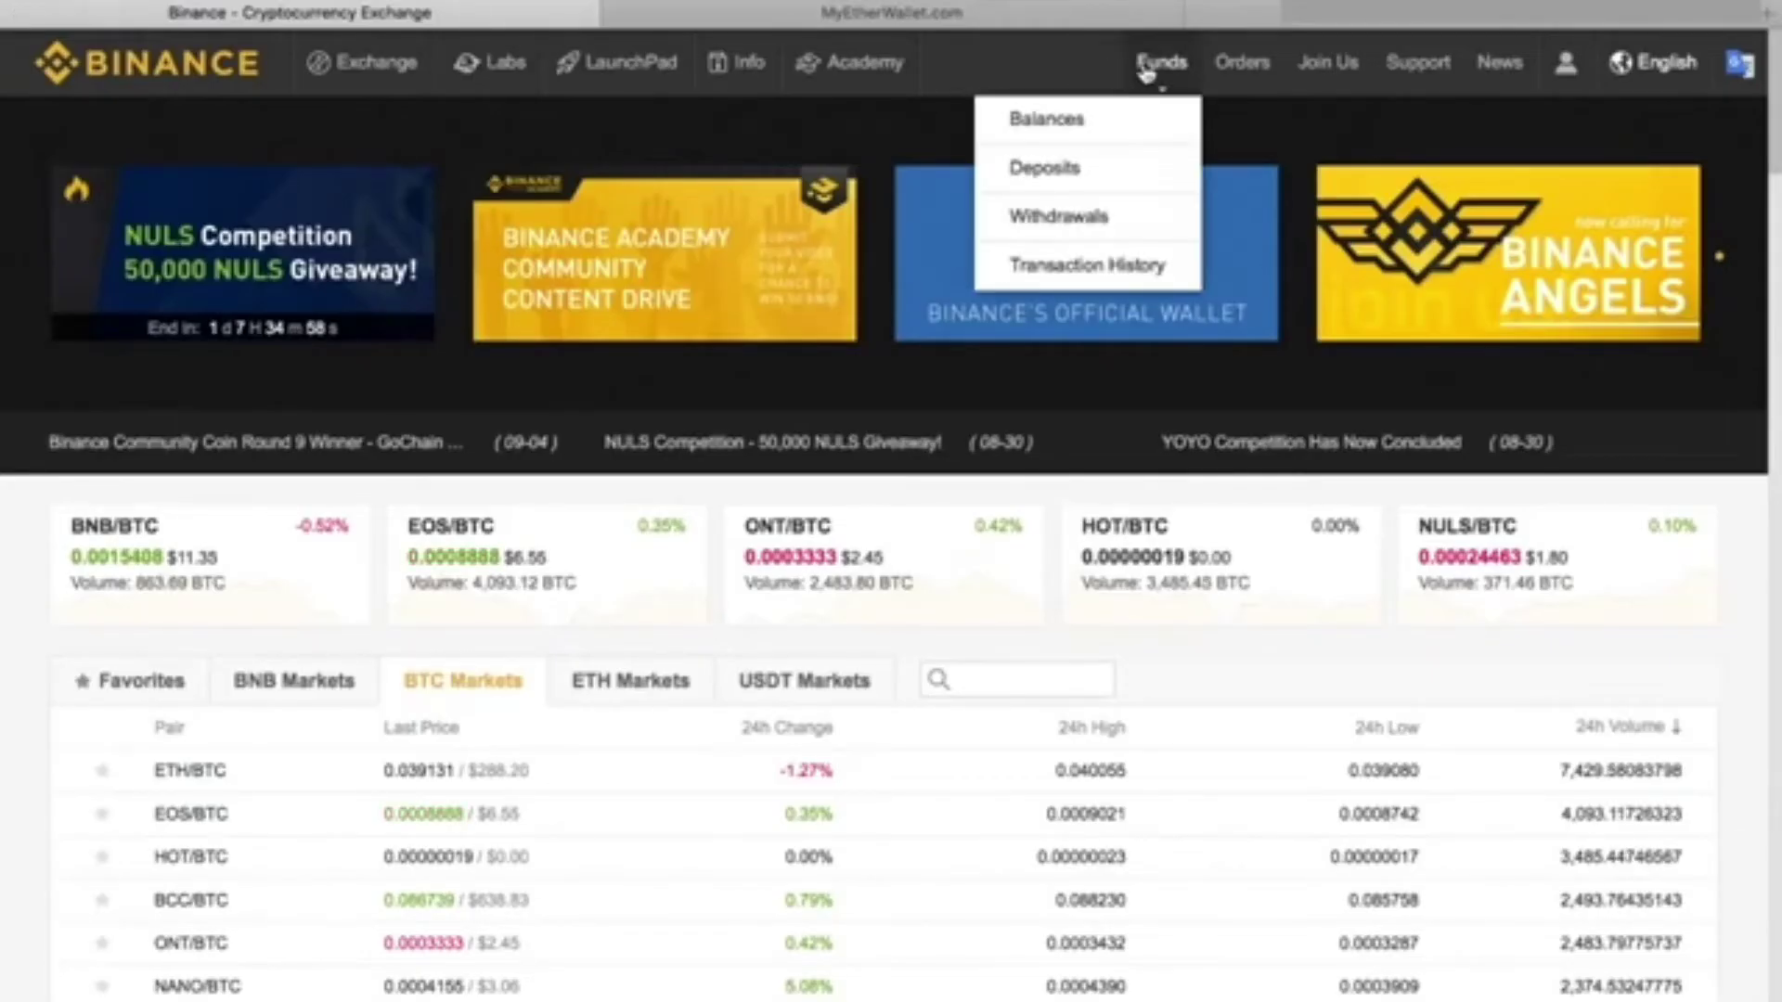
left_click(1144, 221)
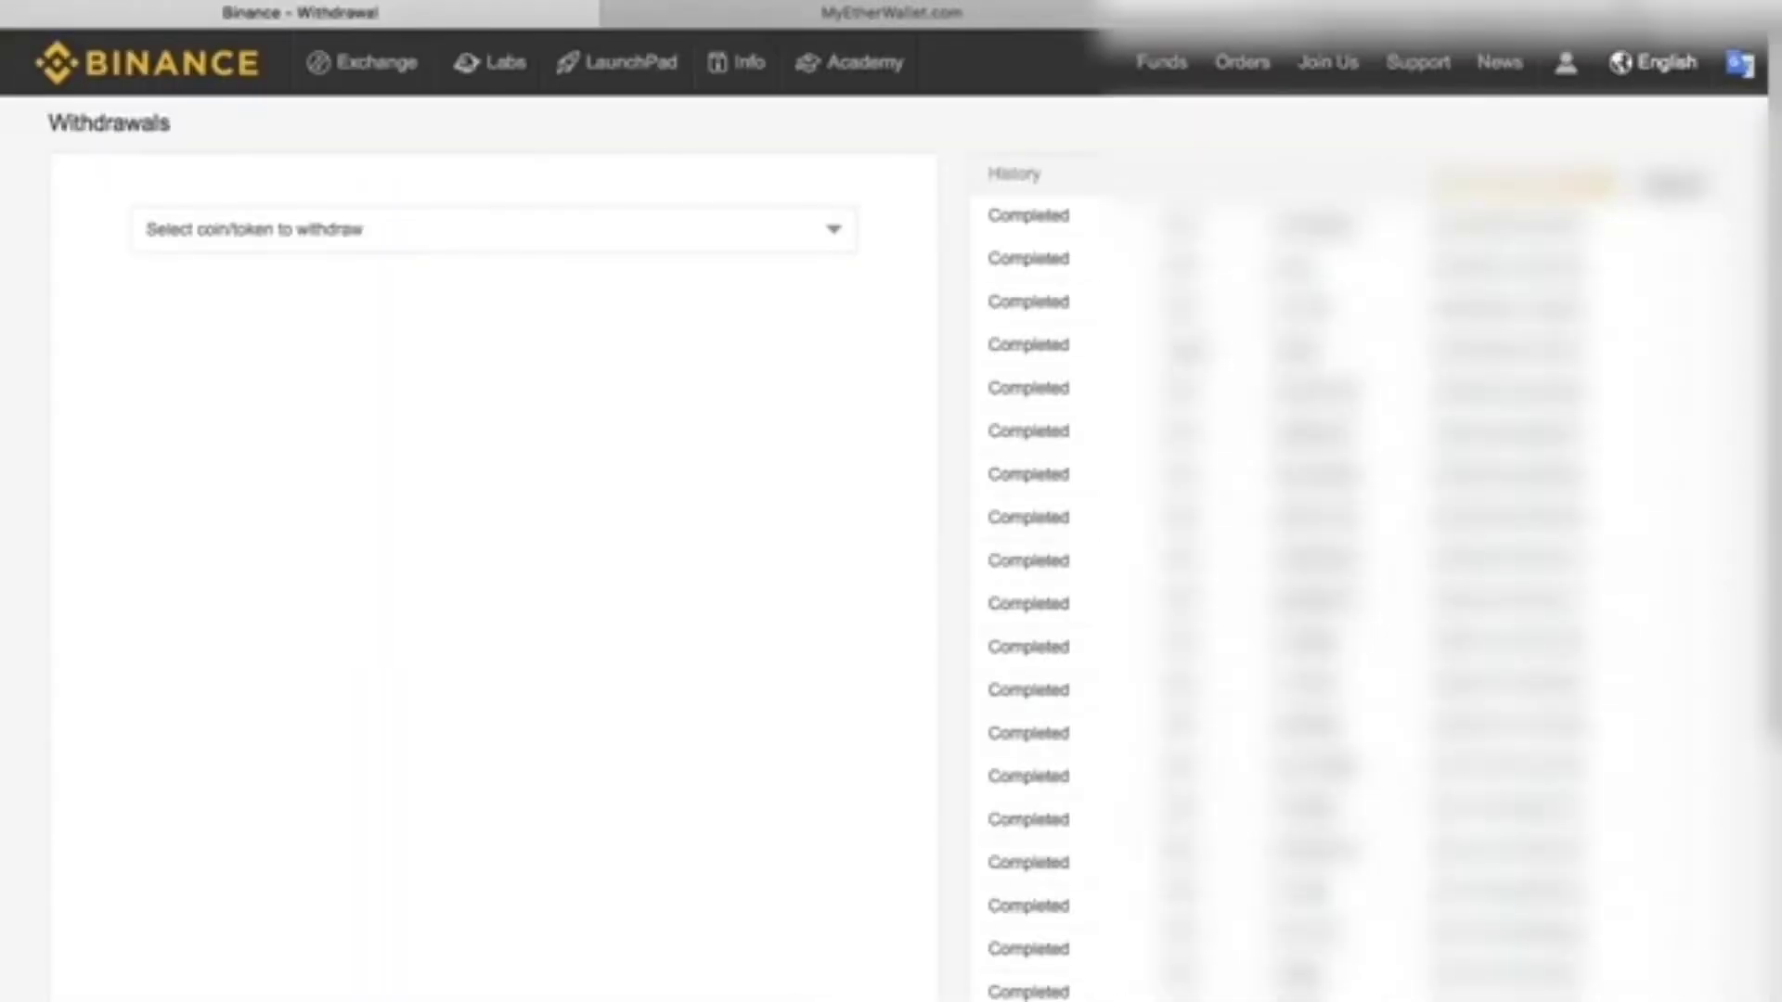
left_click(572, 232)
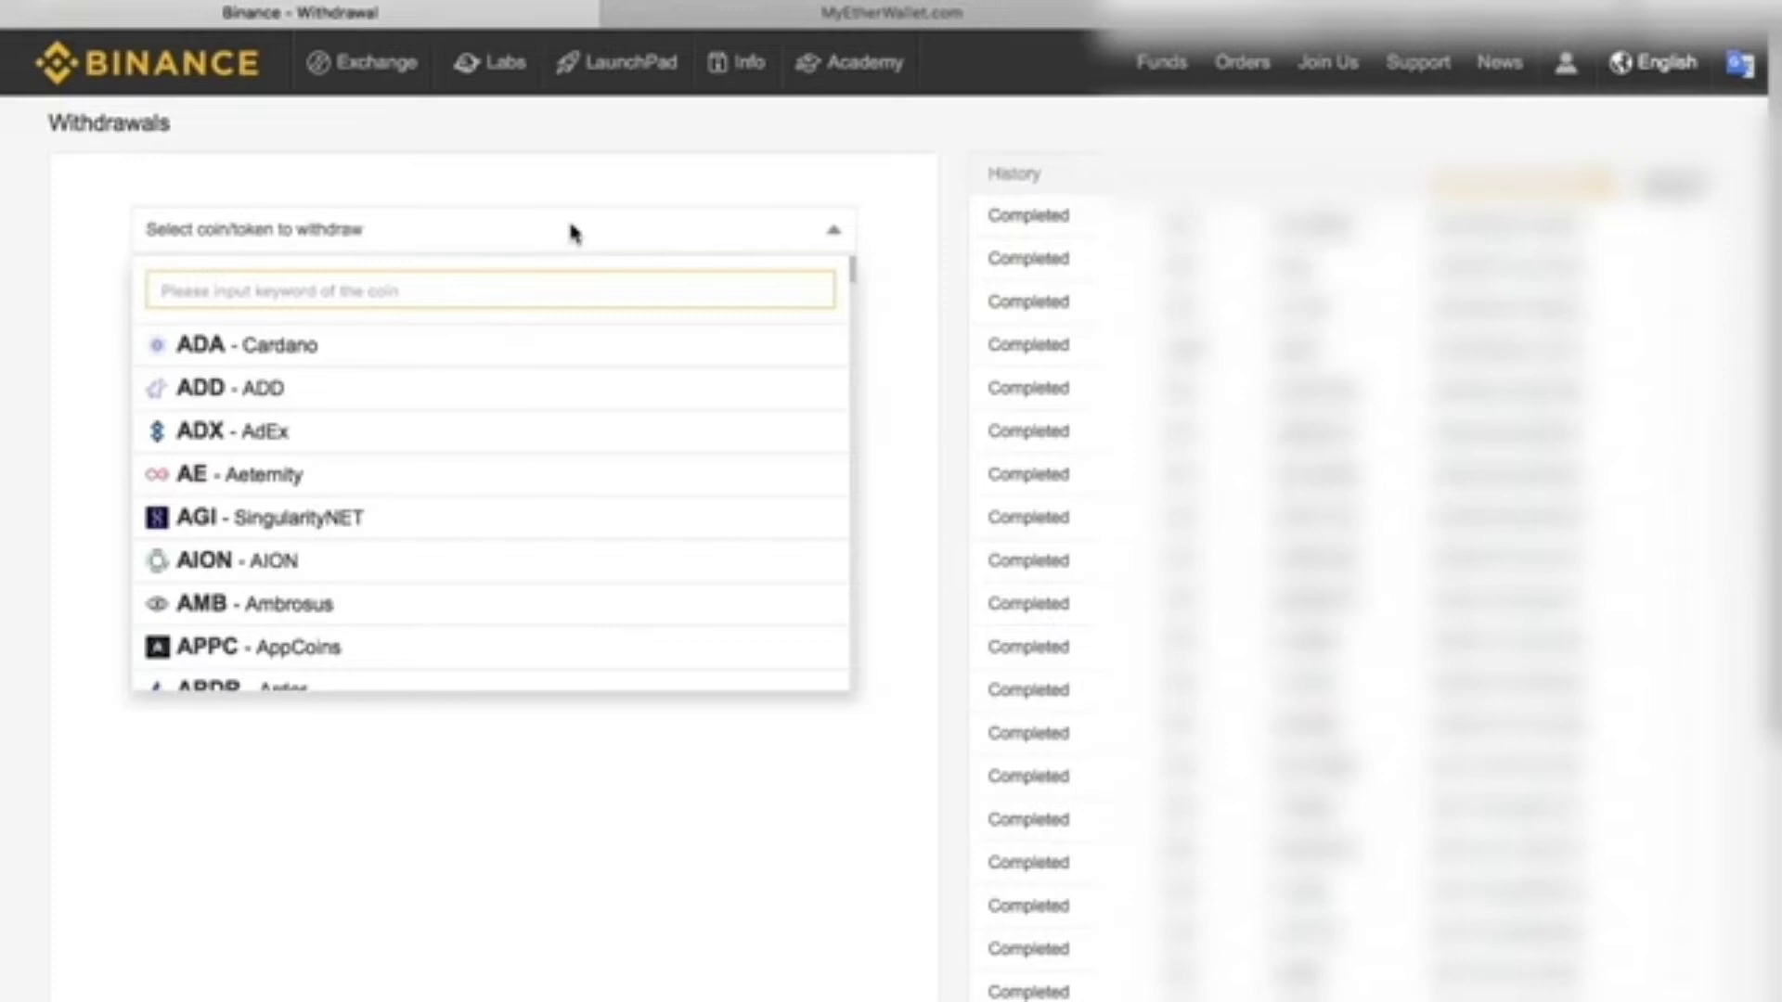
type("eth")
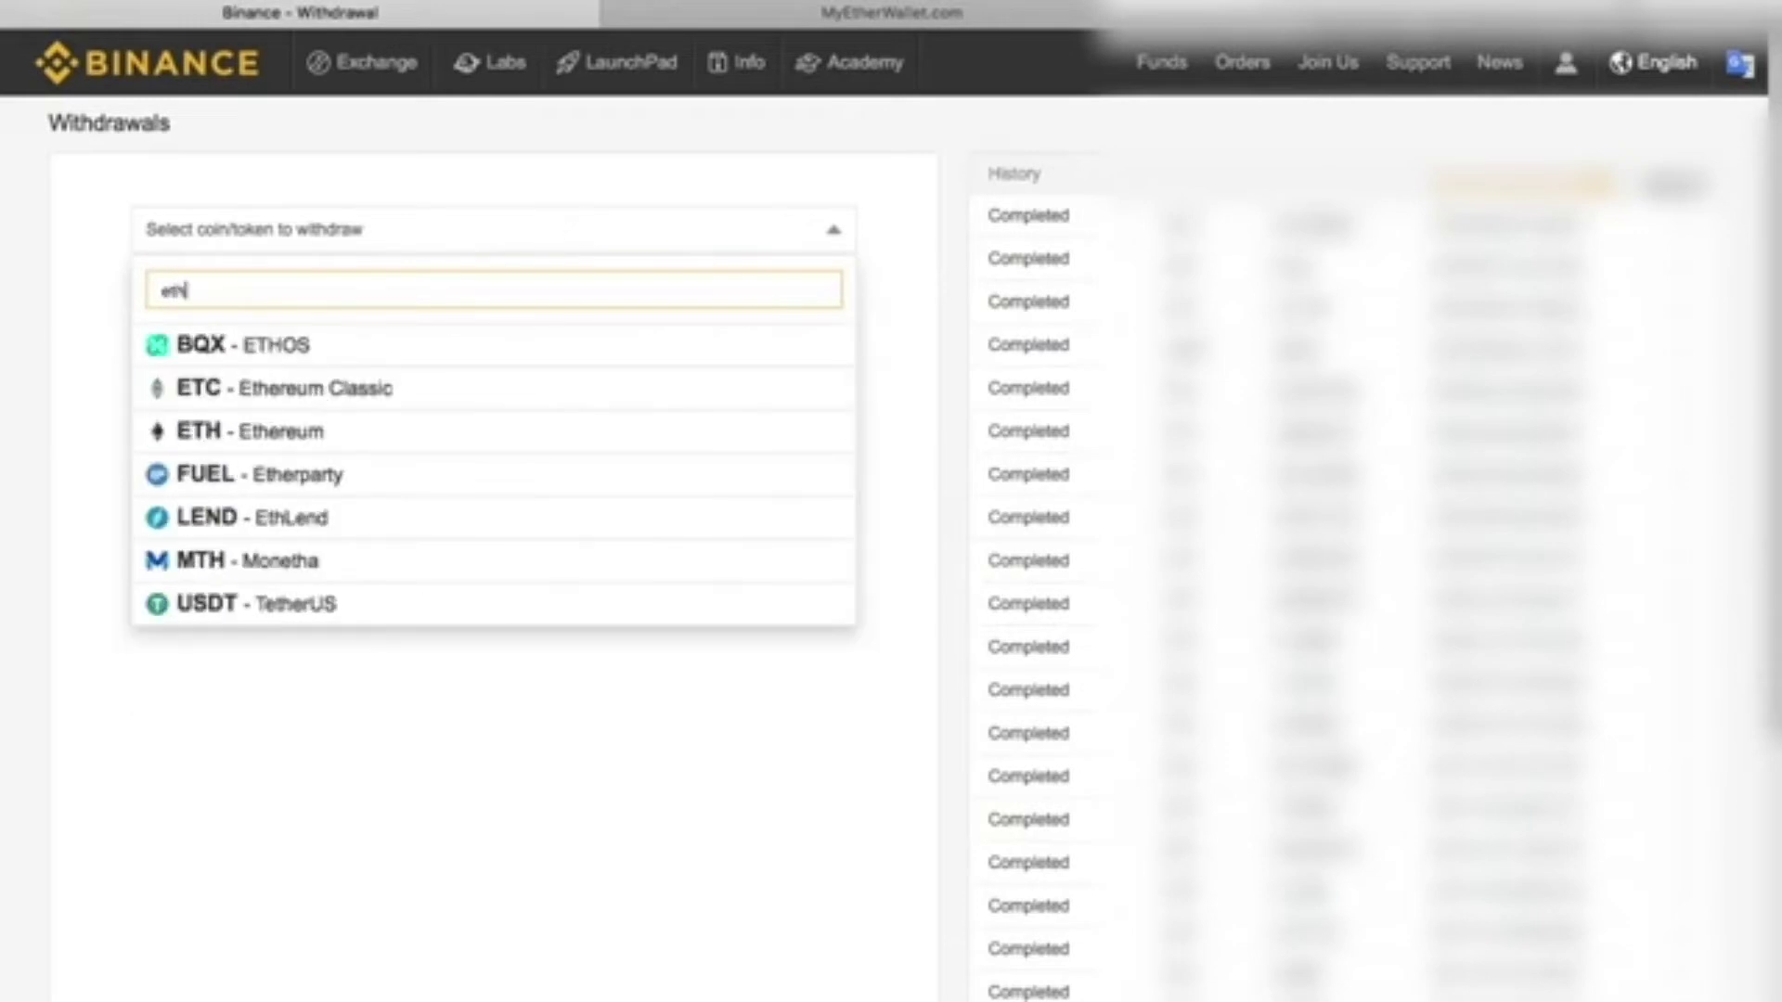
left_click(340, 438)
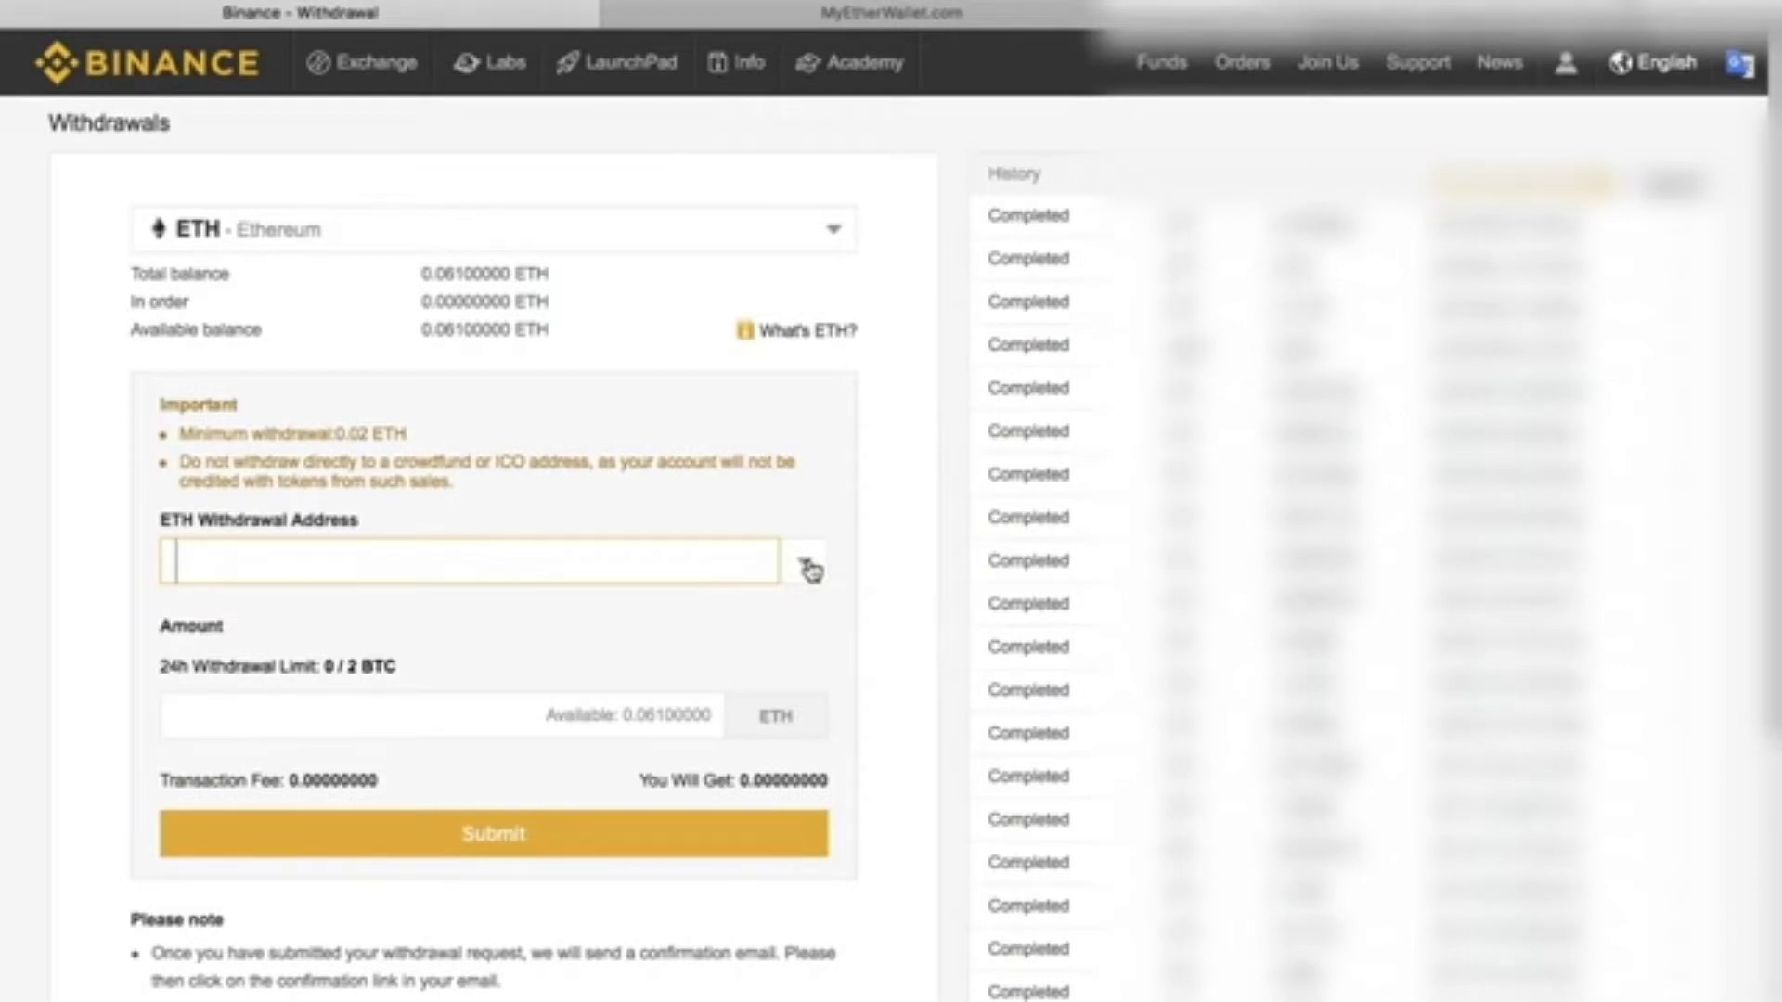
Step: Add a new withdrawal address labelled 'MEW' and paste the copied wallet address into it
left_click(806, 566)
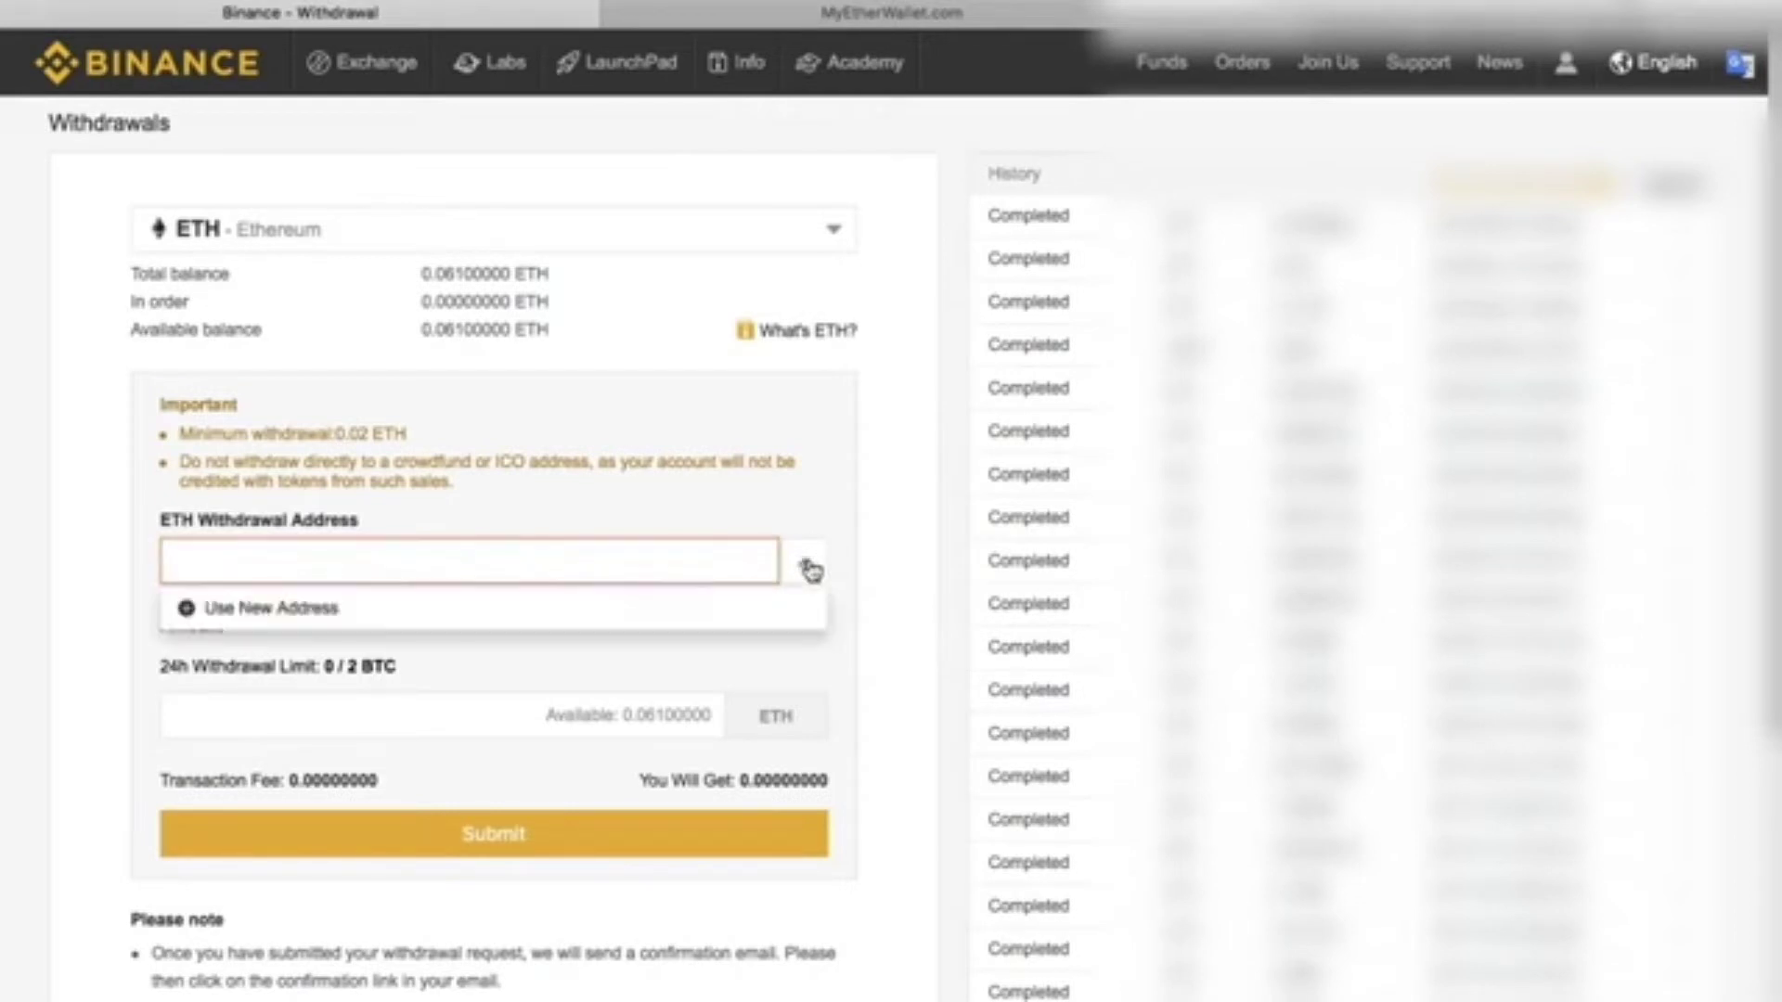
left_click(278, 613)
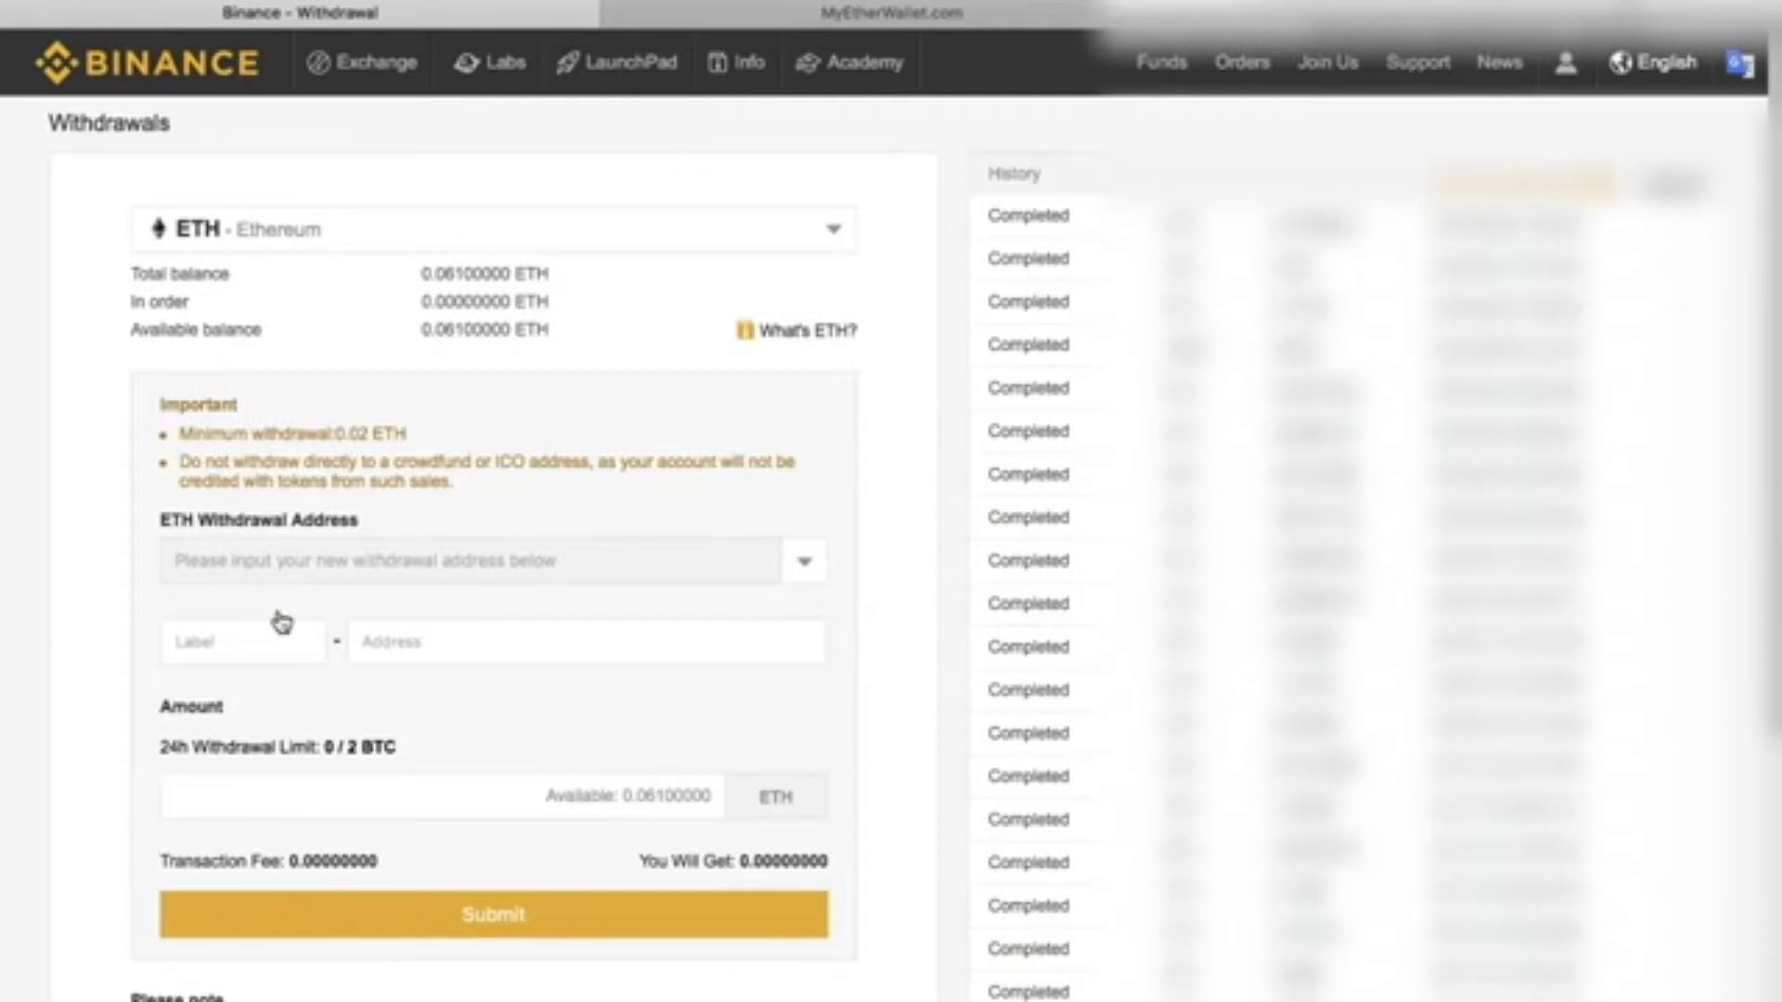
left_click(233, 644)
type("MEW")
left_click(424, 642)
right_click(426, 639)
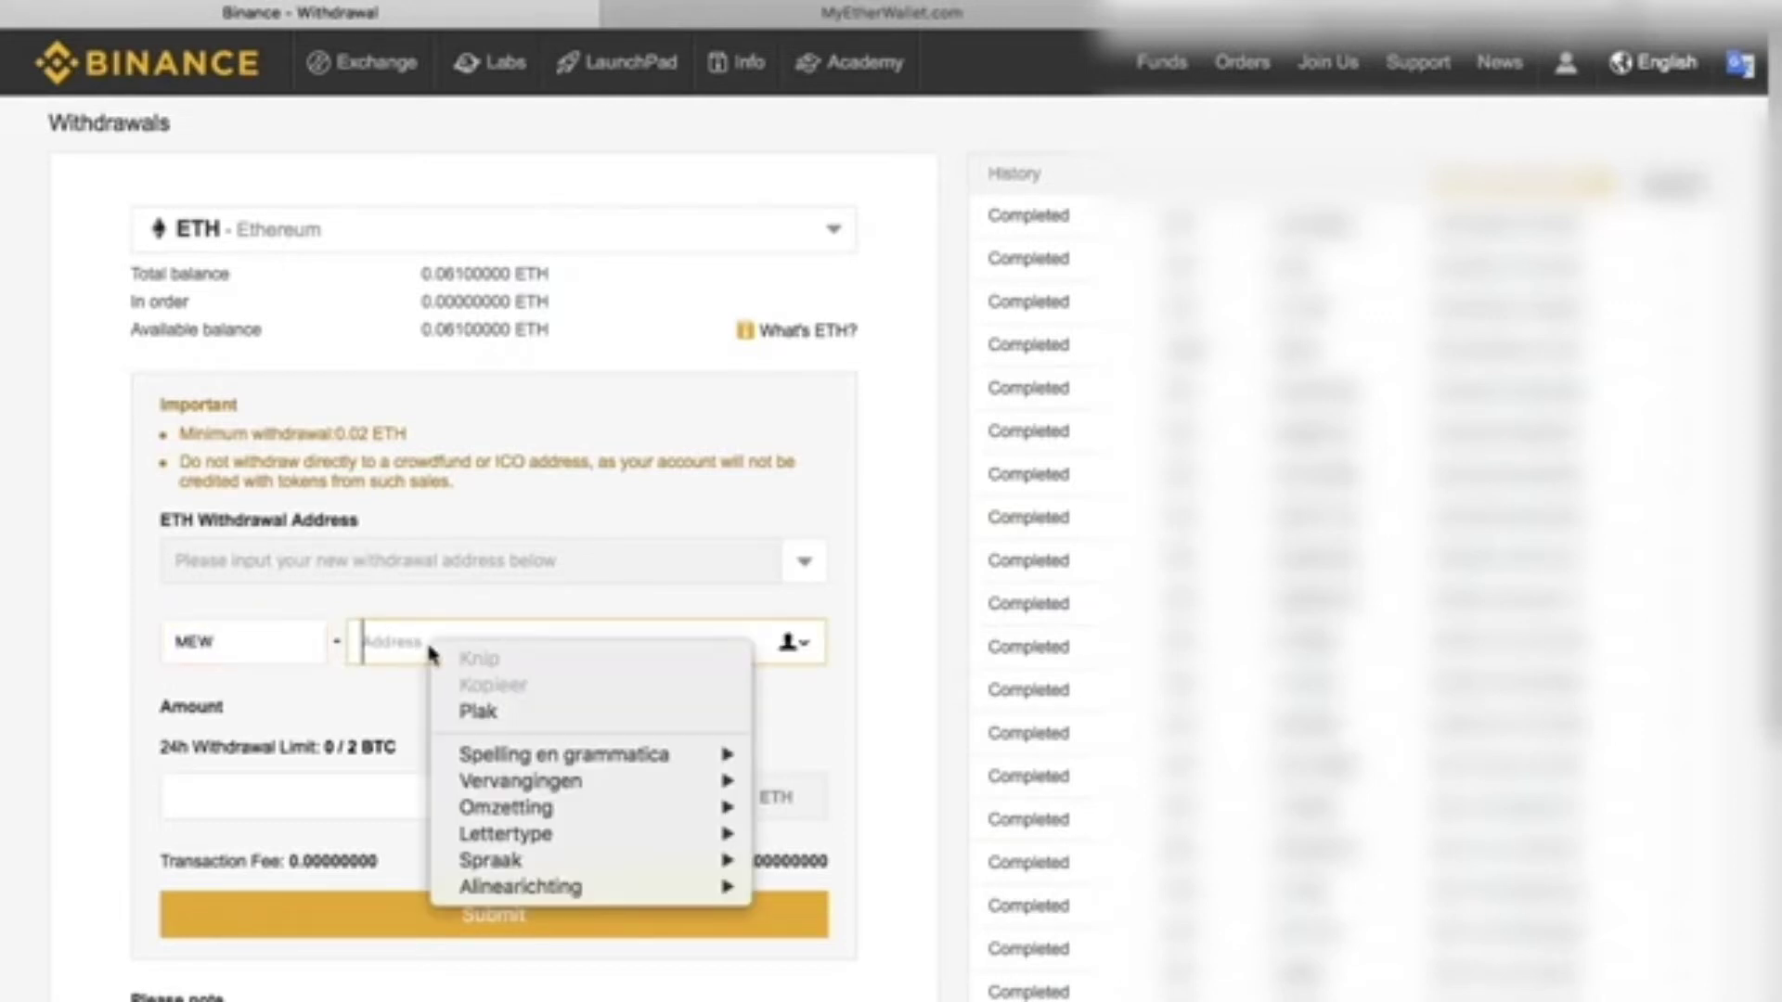
left_click(471, 713)
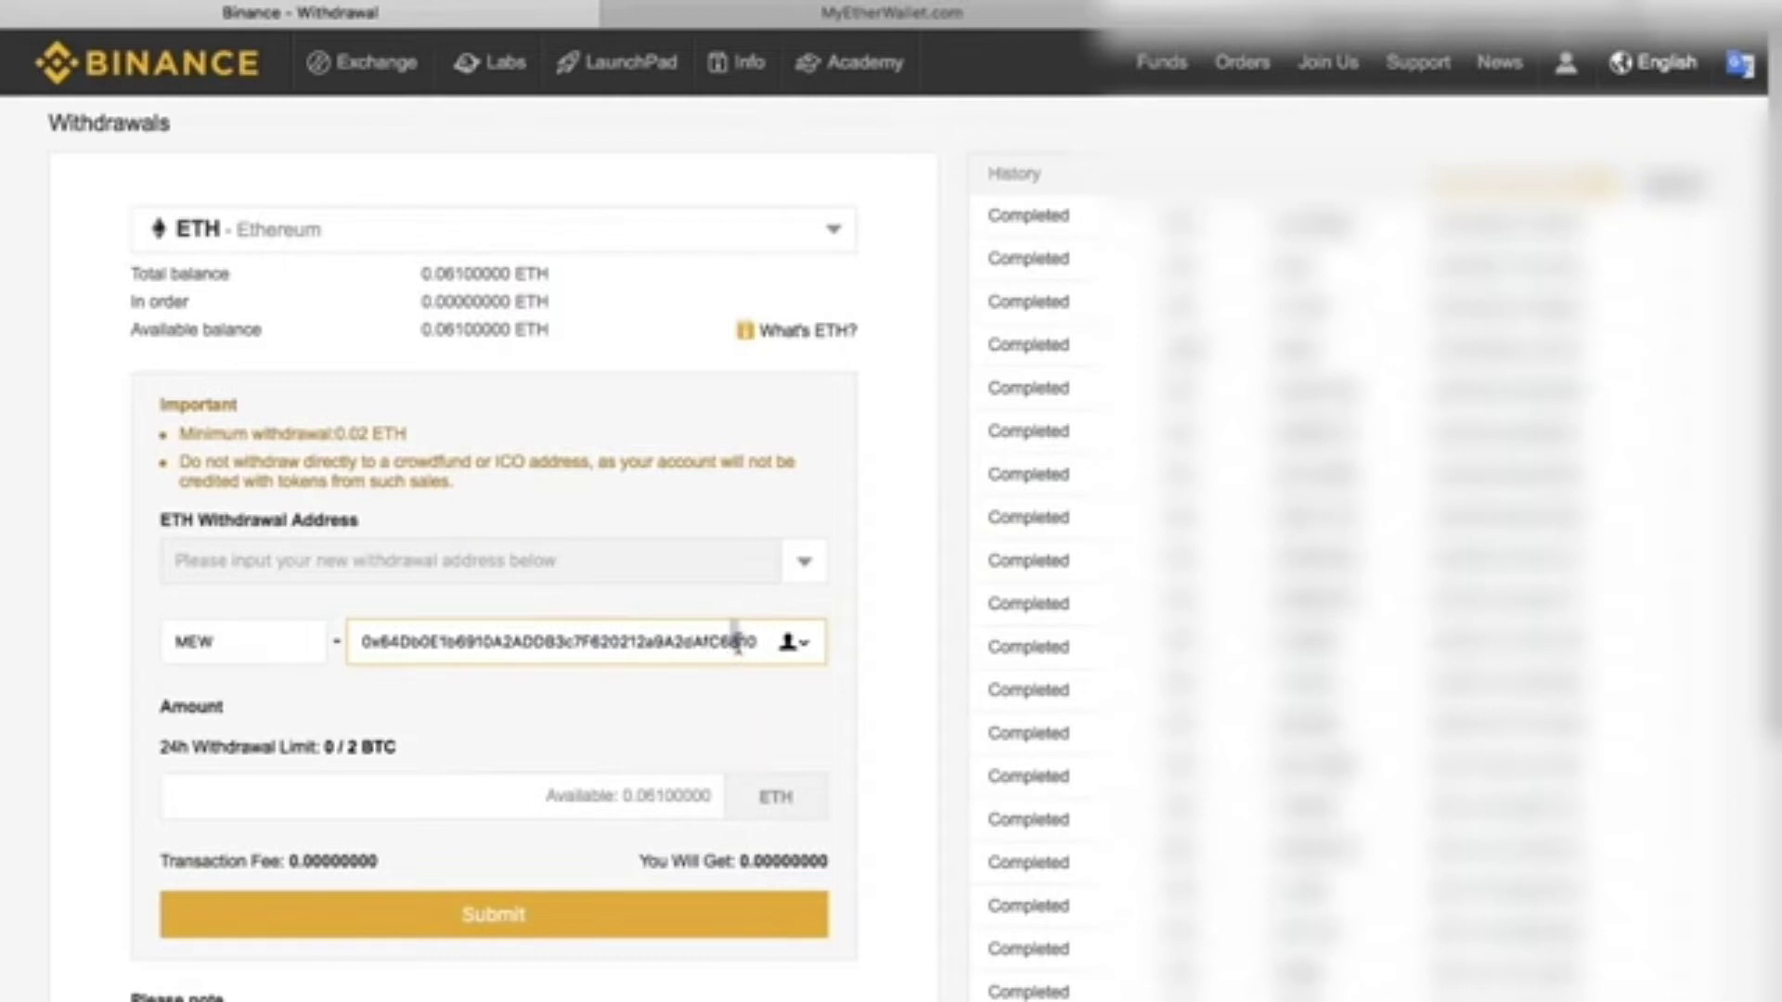
Step: Check the pasted address's last characters and the 0.02 ETH minimum withdrawal note
left_click_drag(733, 641, 757, 641)
left_click(112, 668)
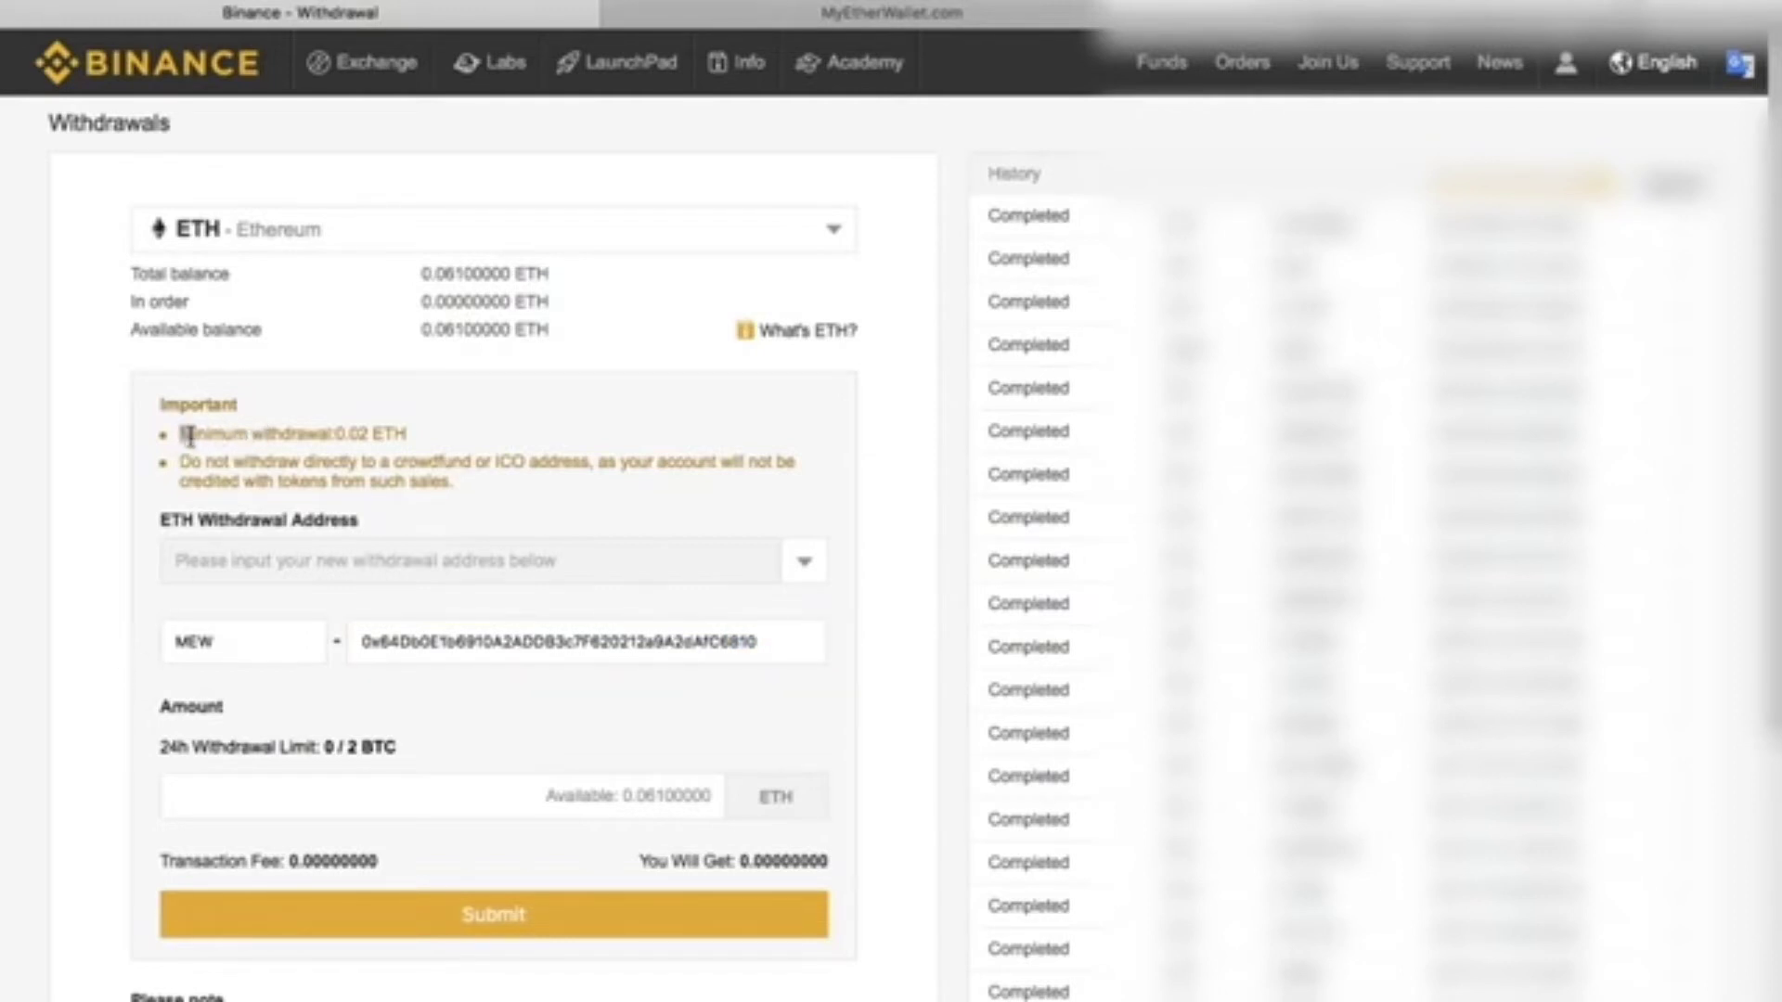
left_click_drag(188, 436, 374, 438)
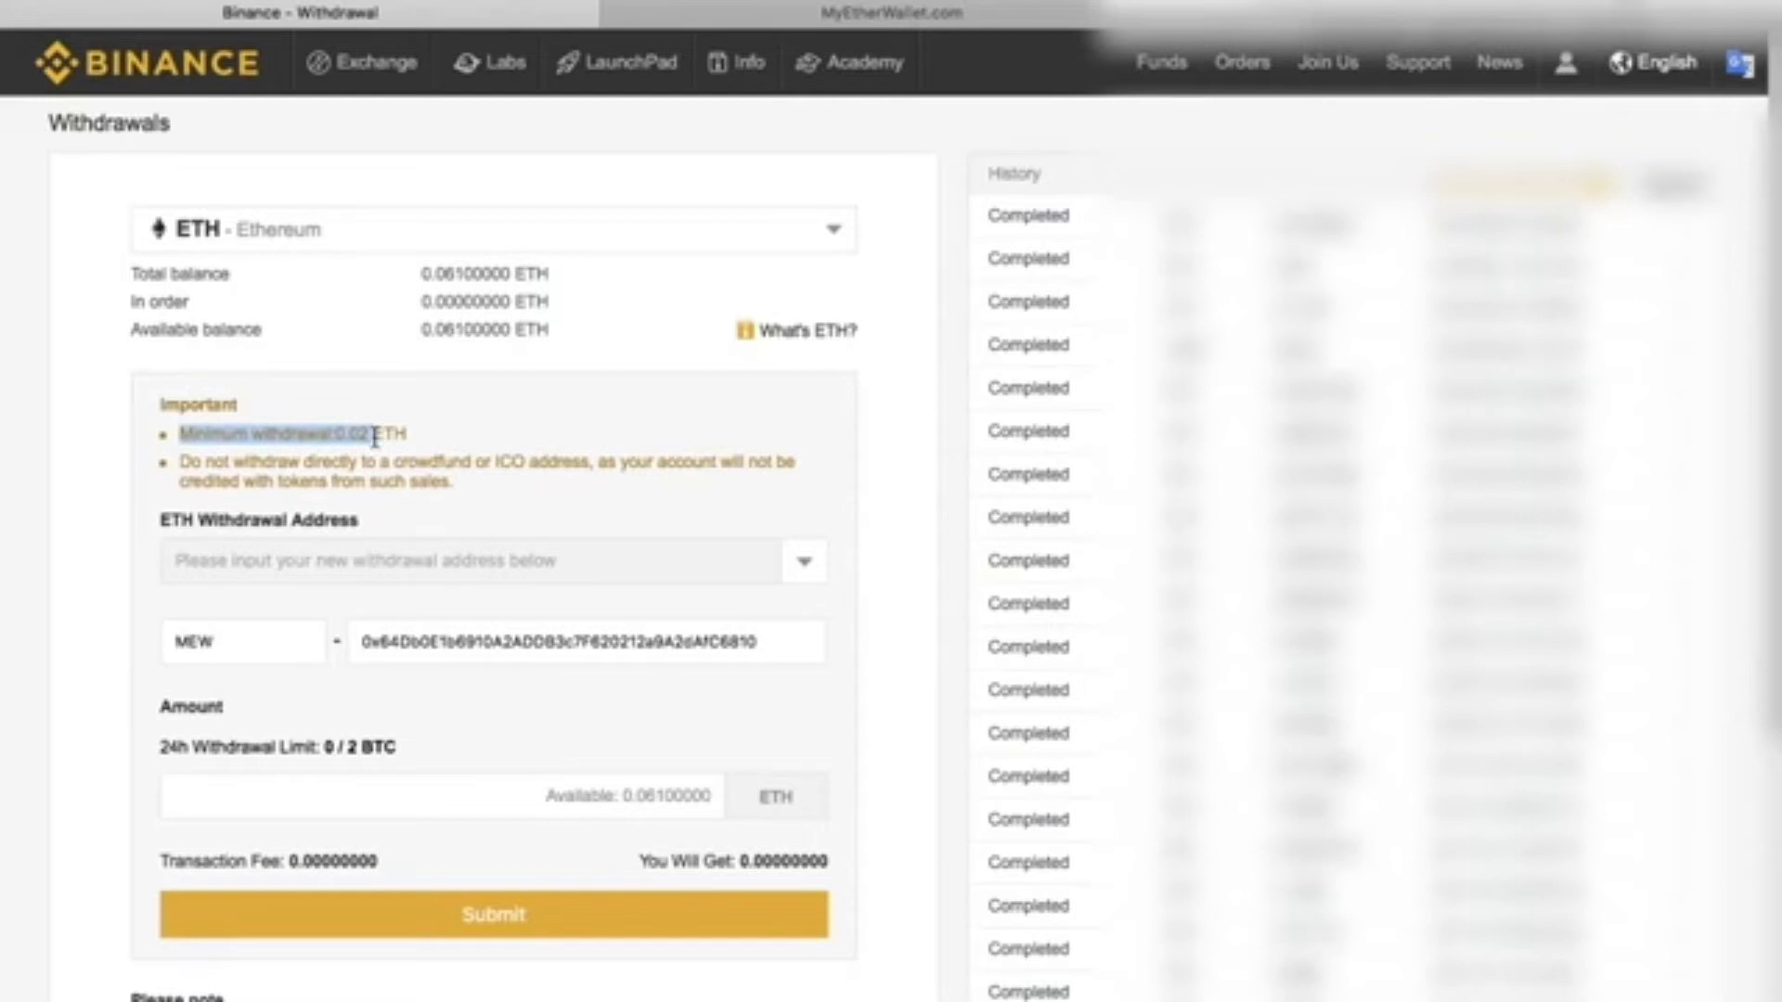
scroll(98, 566, "down", 1)
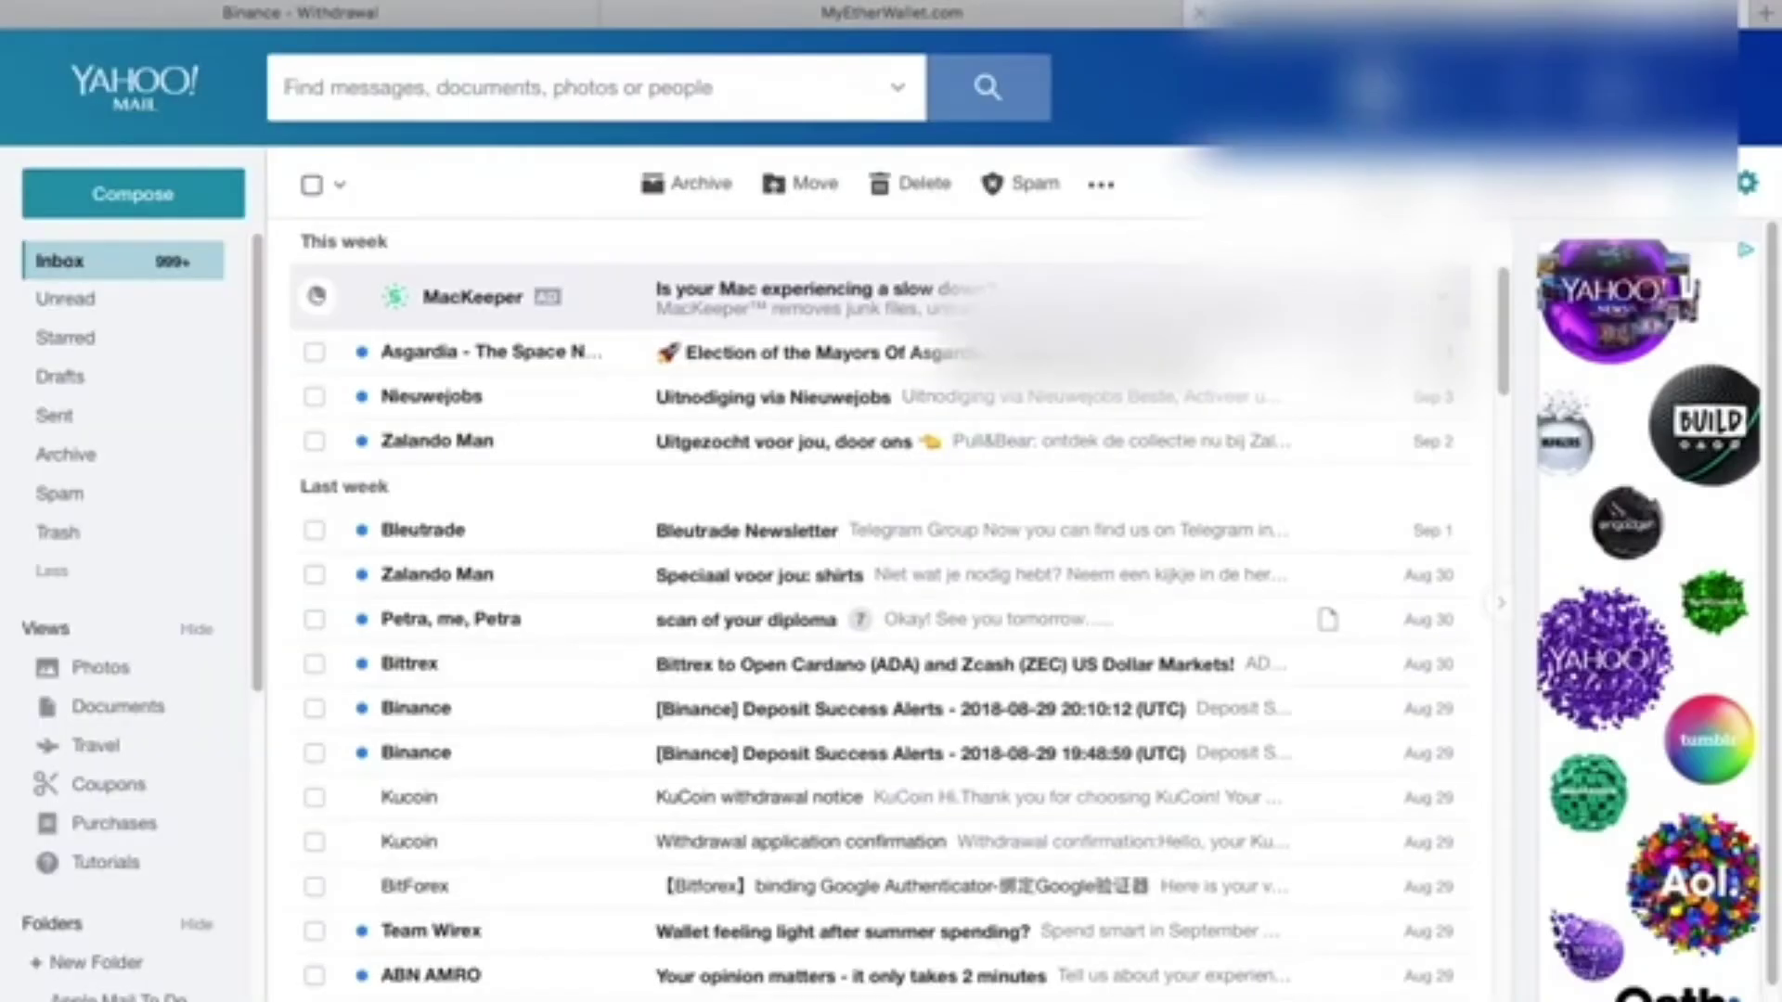
Step: Confirm the 0.061 ETH withdrawal via the Binance email, then open its Txid on Etherscan
left_click(103, 263)
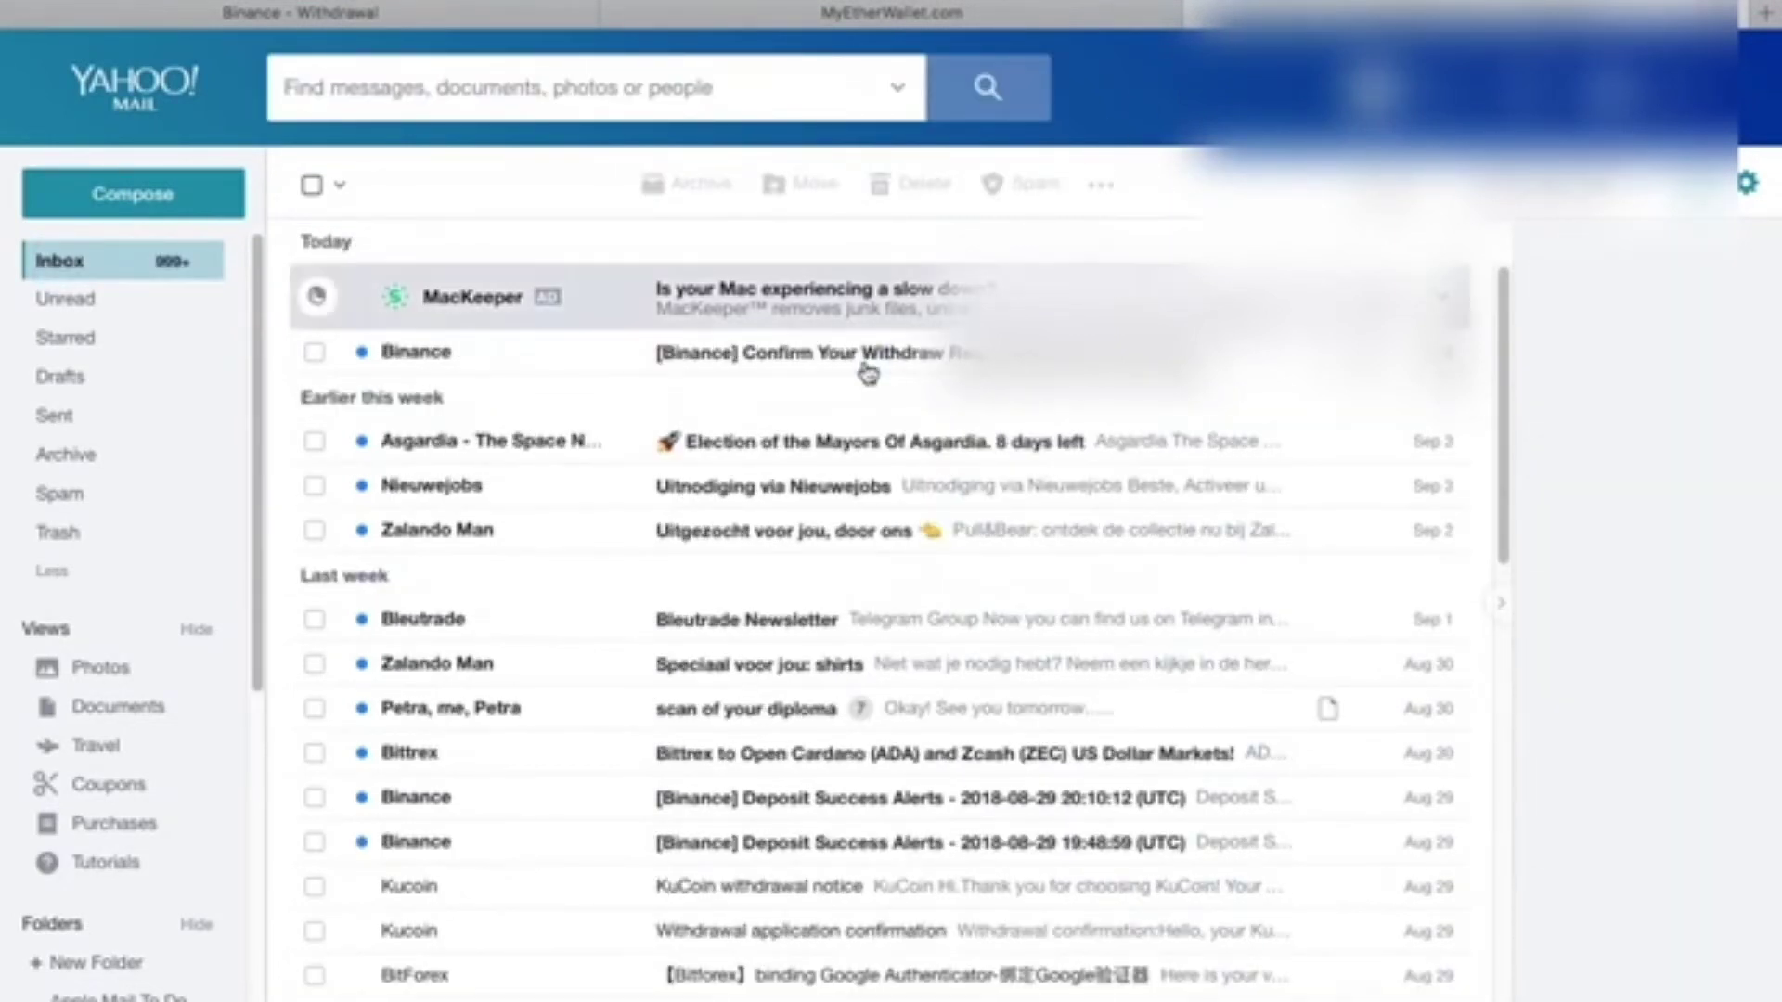
left_click(868, 371)
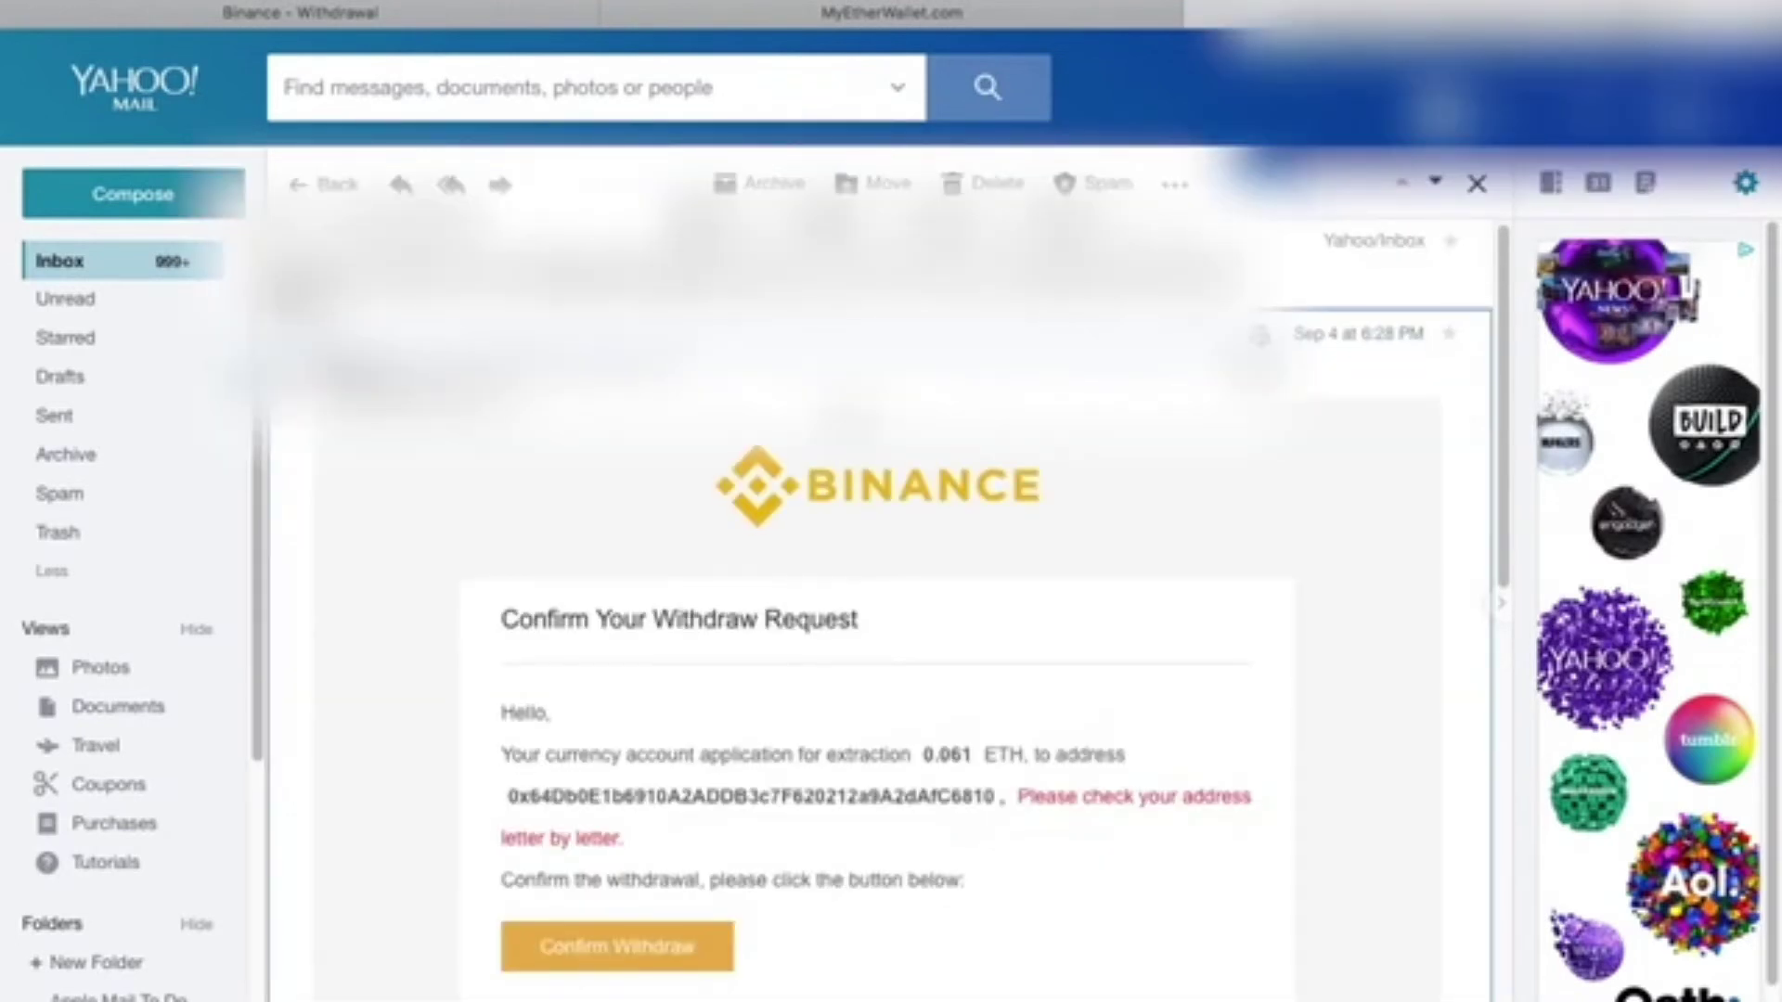
scroll(877, 650, "down", 2)
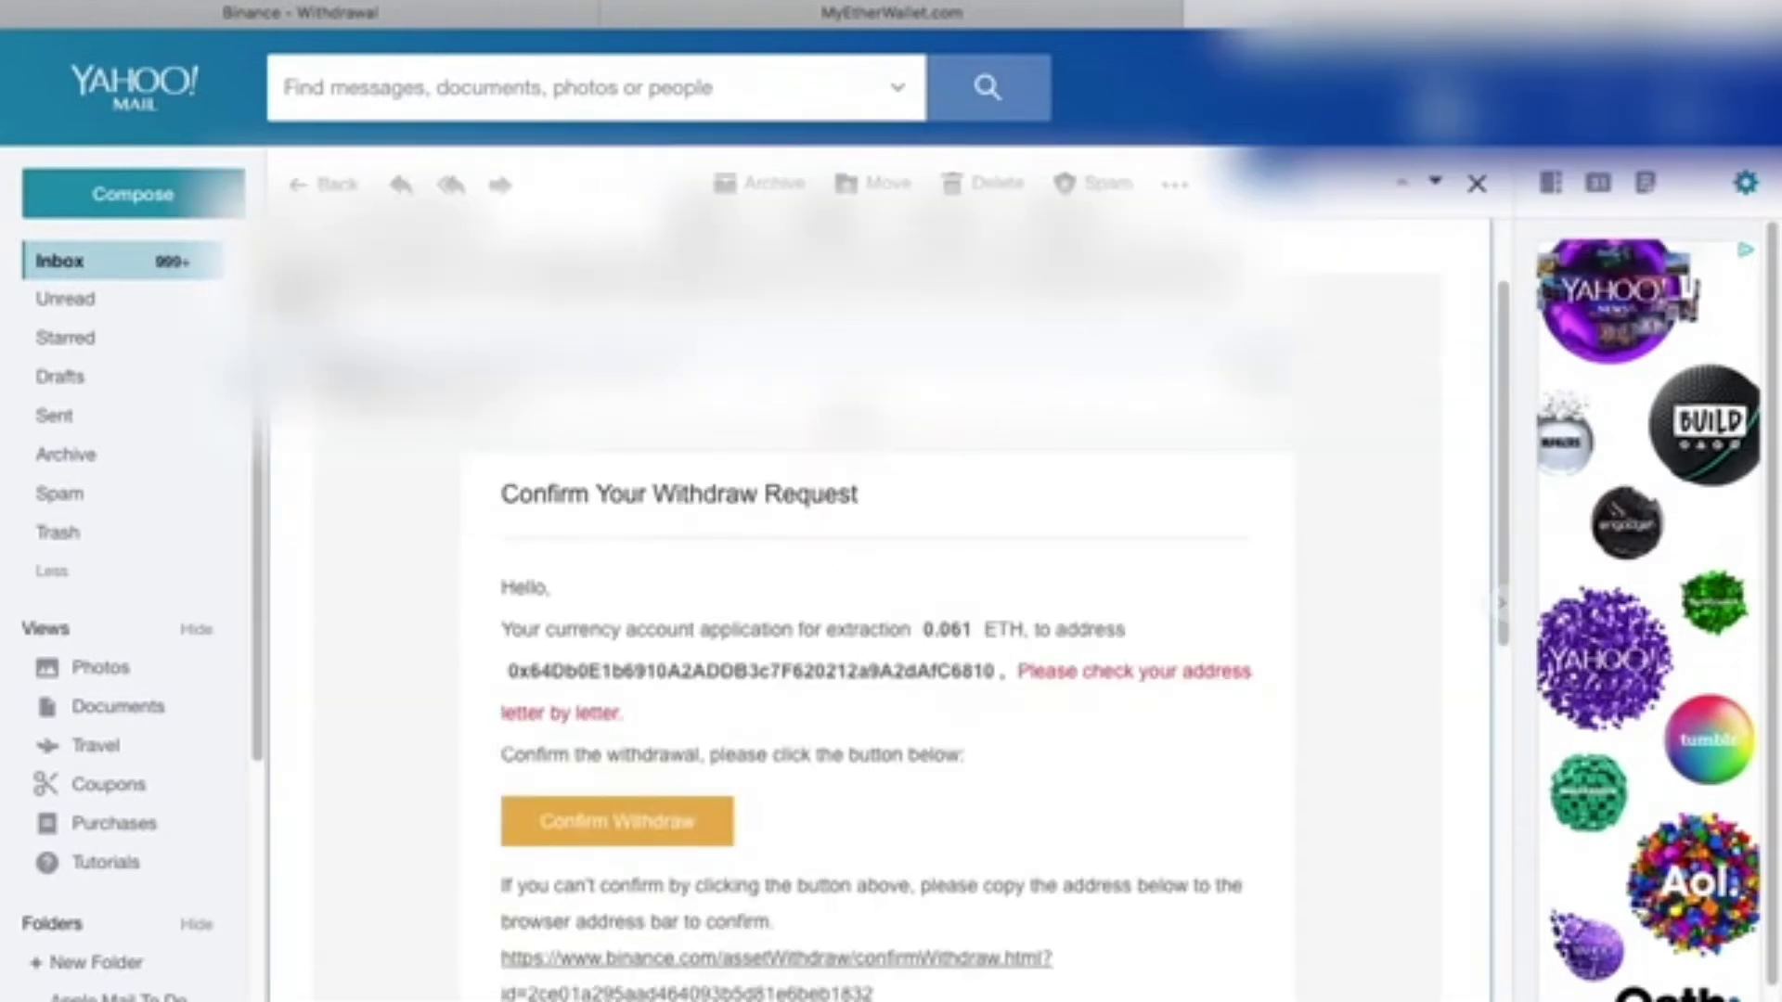
left_click(711, 828)
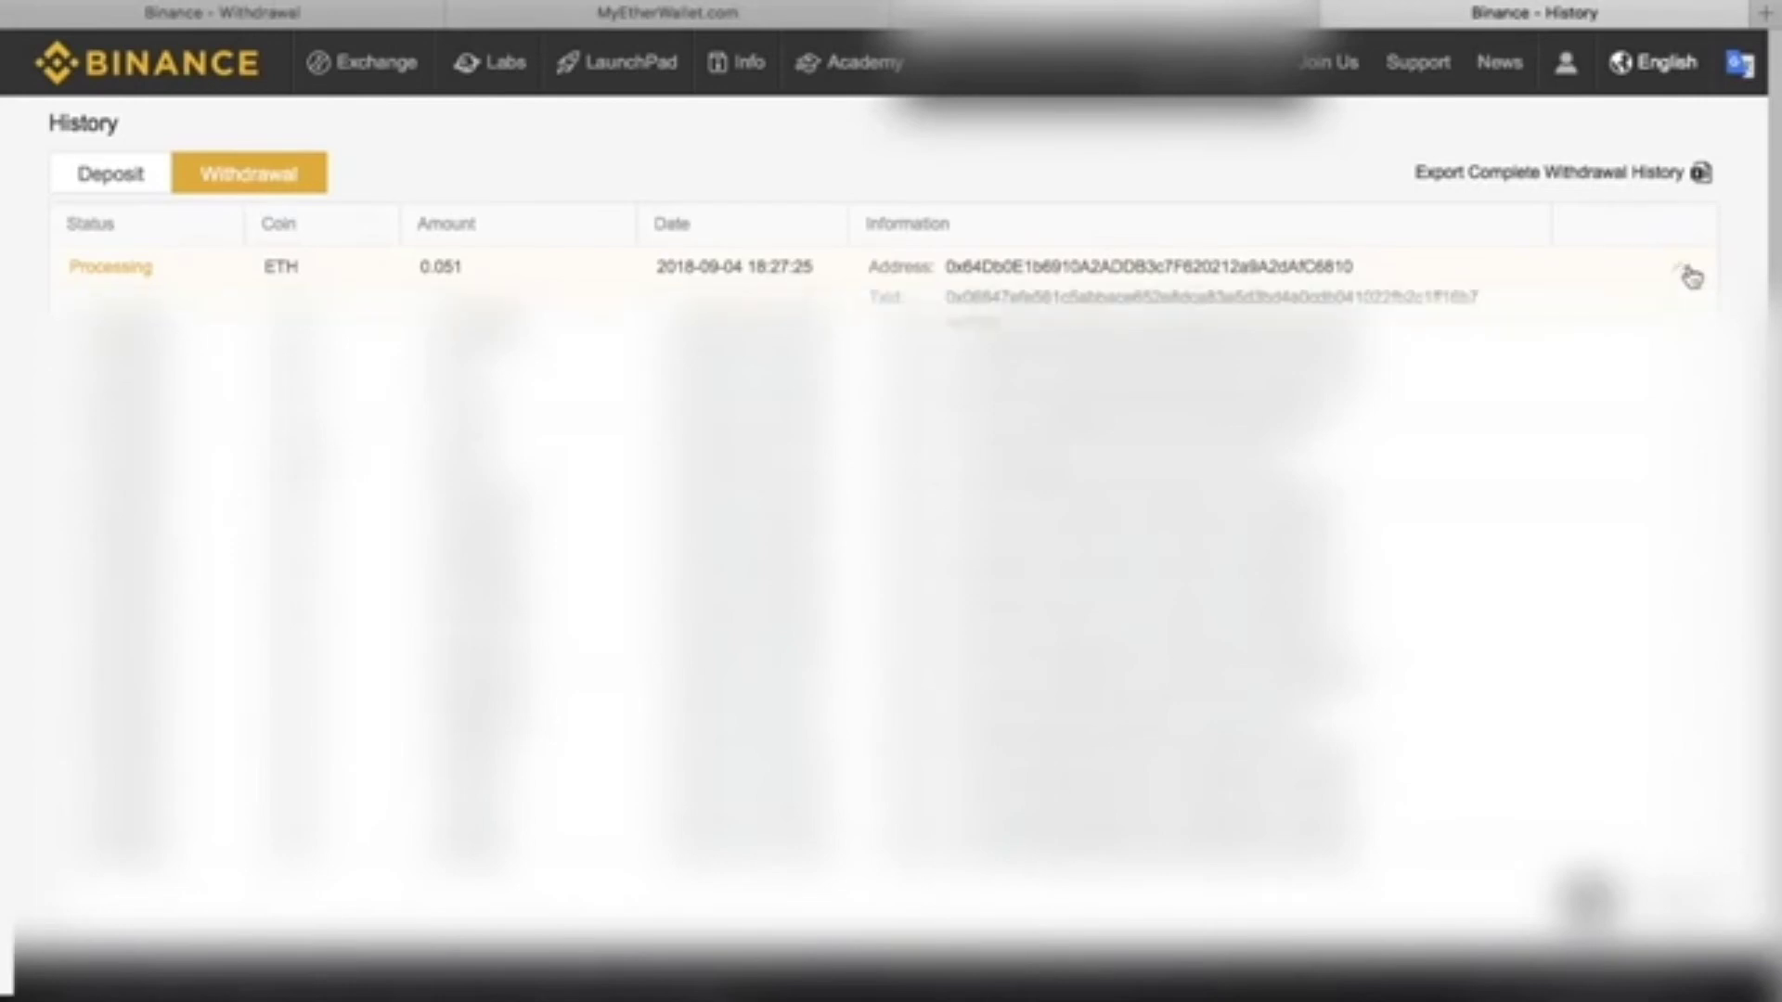
left_click(1204, 299)
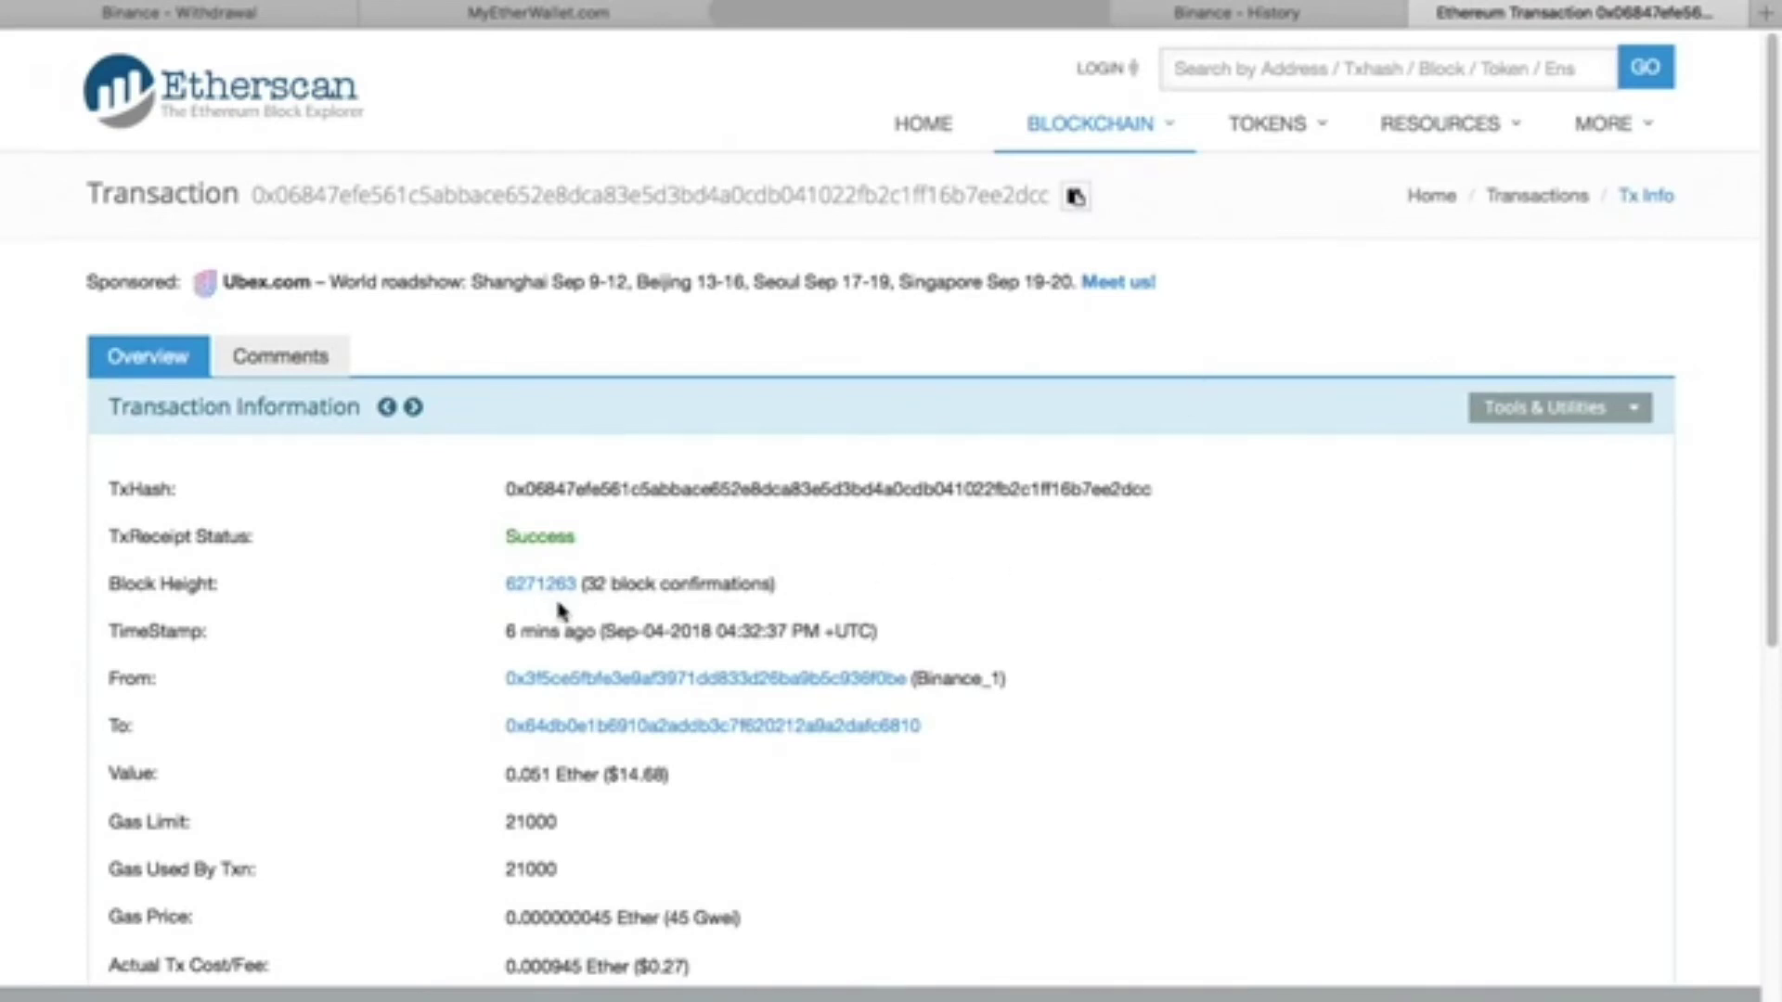
Step: Verify the Etherscan transaction shows Success with 32 block confirmations, then return to MyEtherWallet
double_click(599, 583)
triple_click(541, 536)
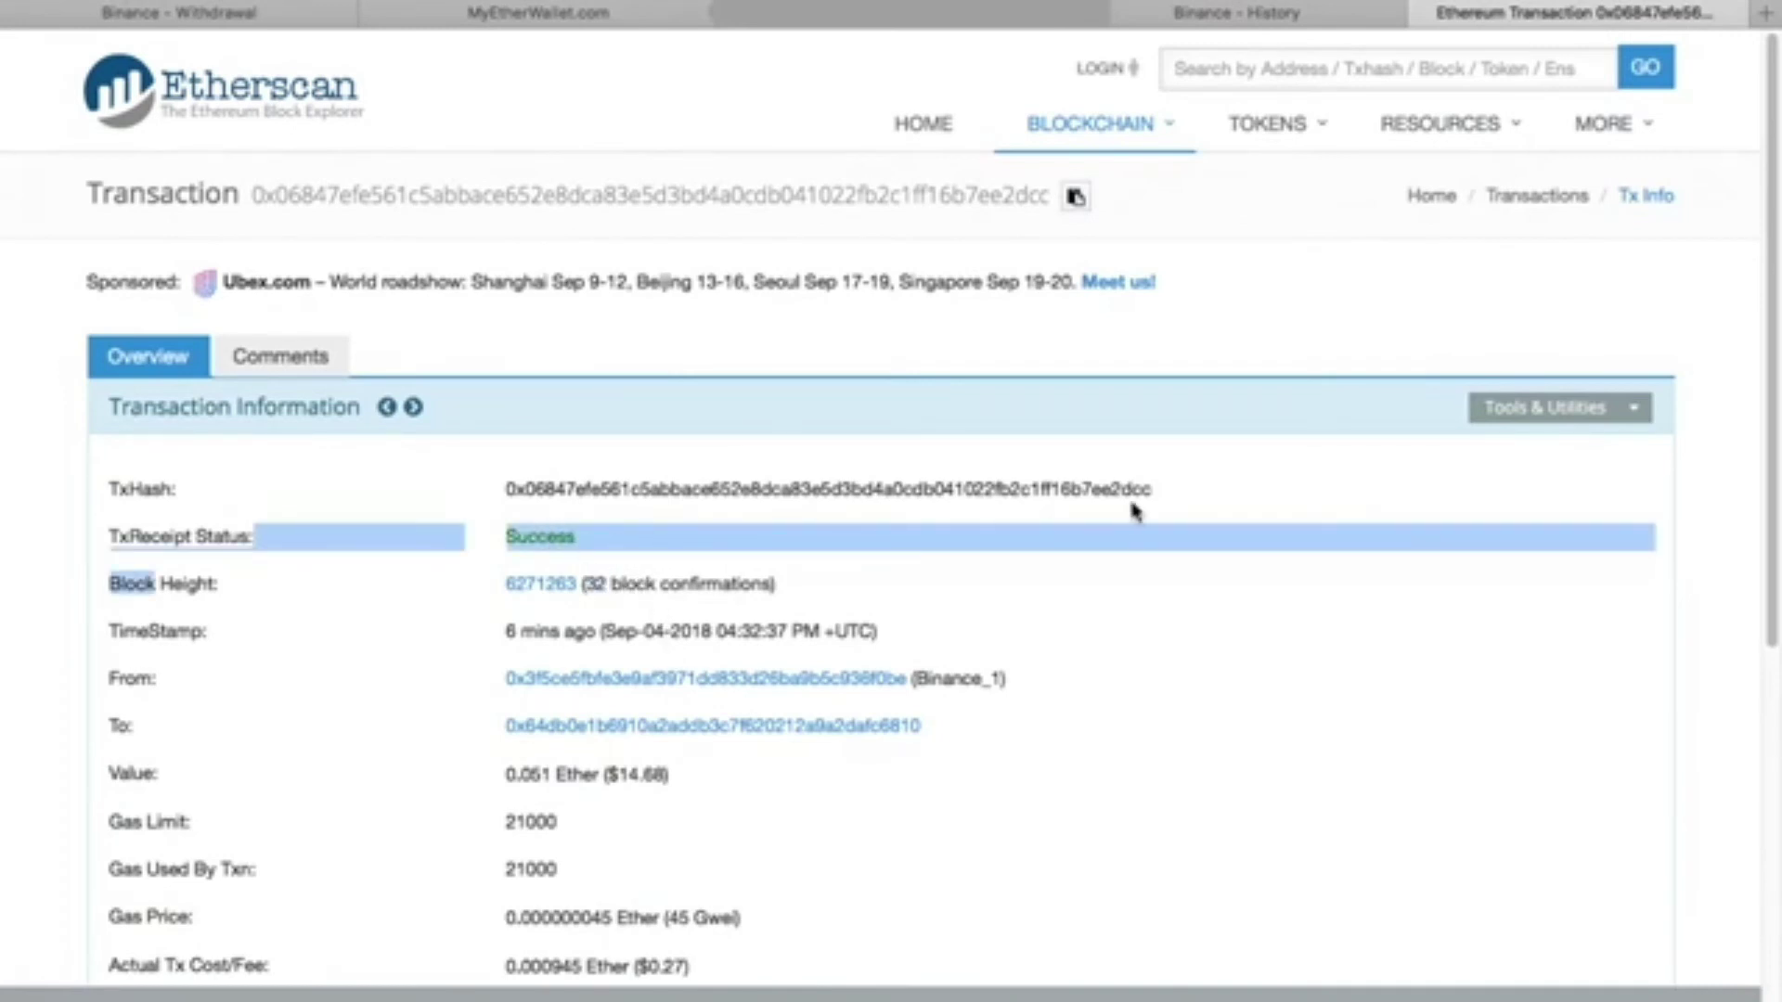
left_click(1274, 346)
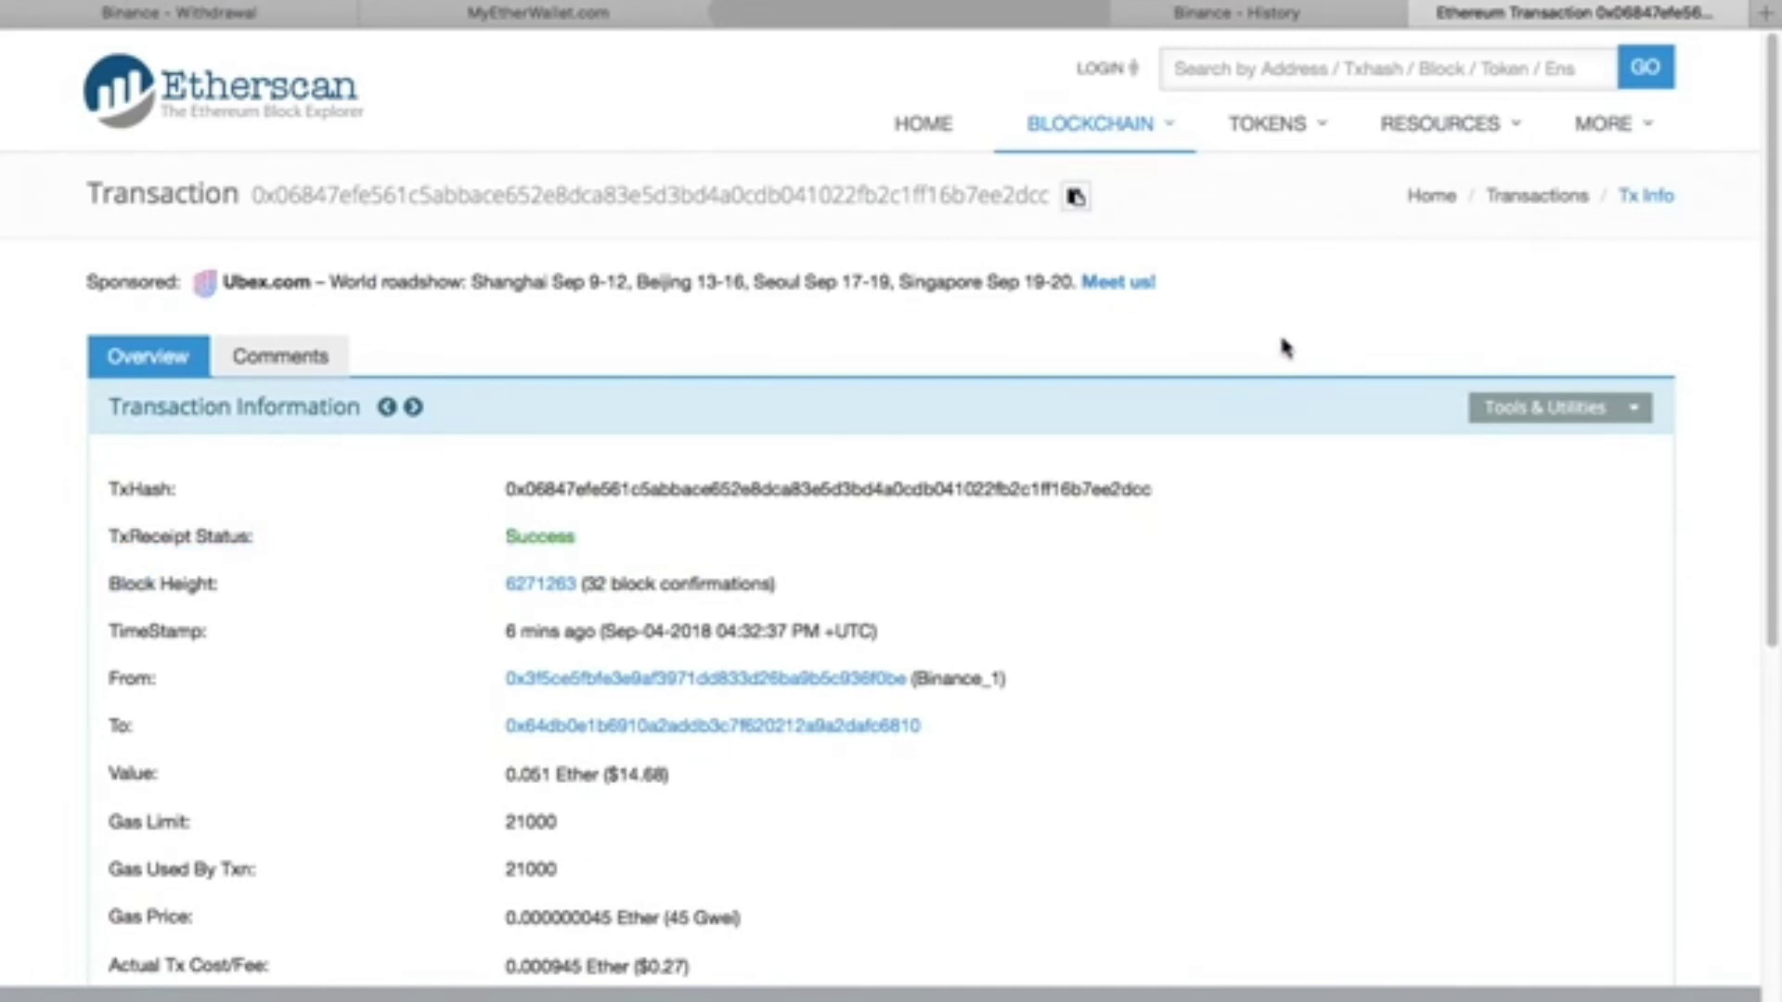
left_click(586, 15)
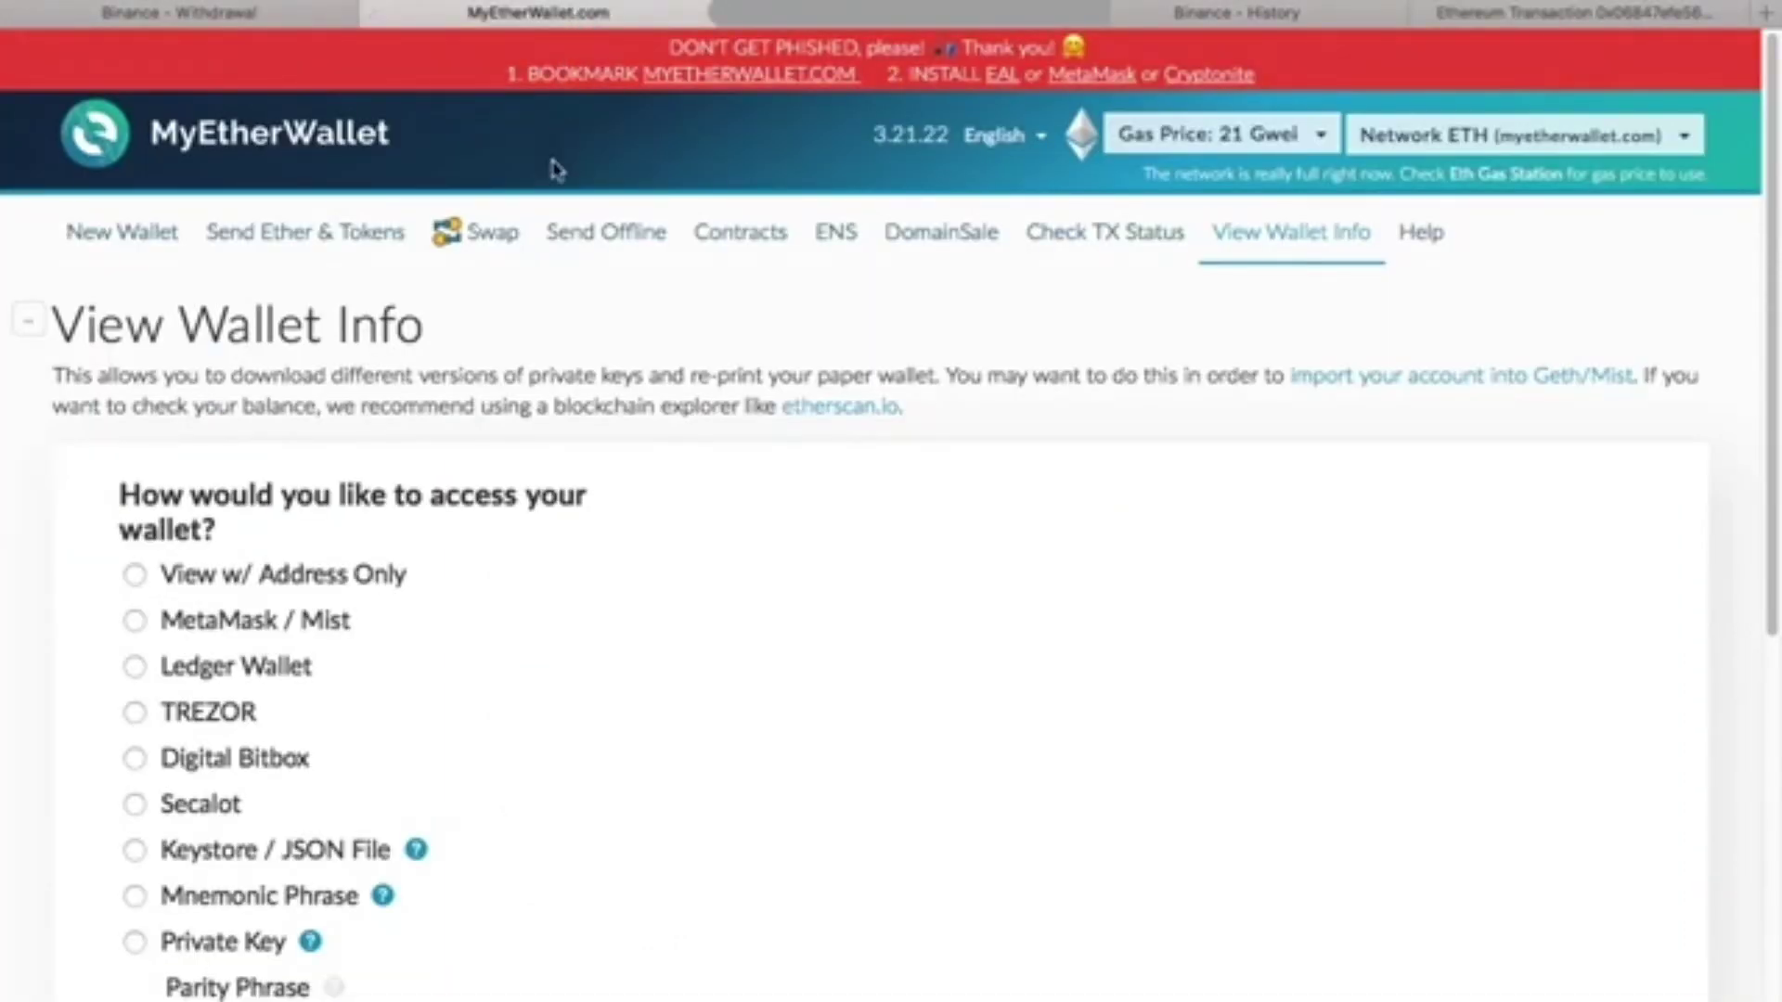
Step: On View Wallet Info, choose Keystore / JSON File and load the UTC file from Downloads
left_click(1271, 249)
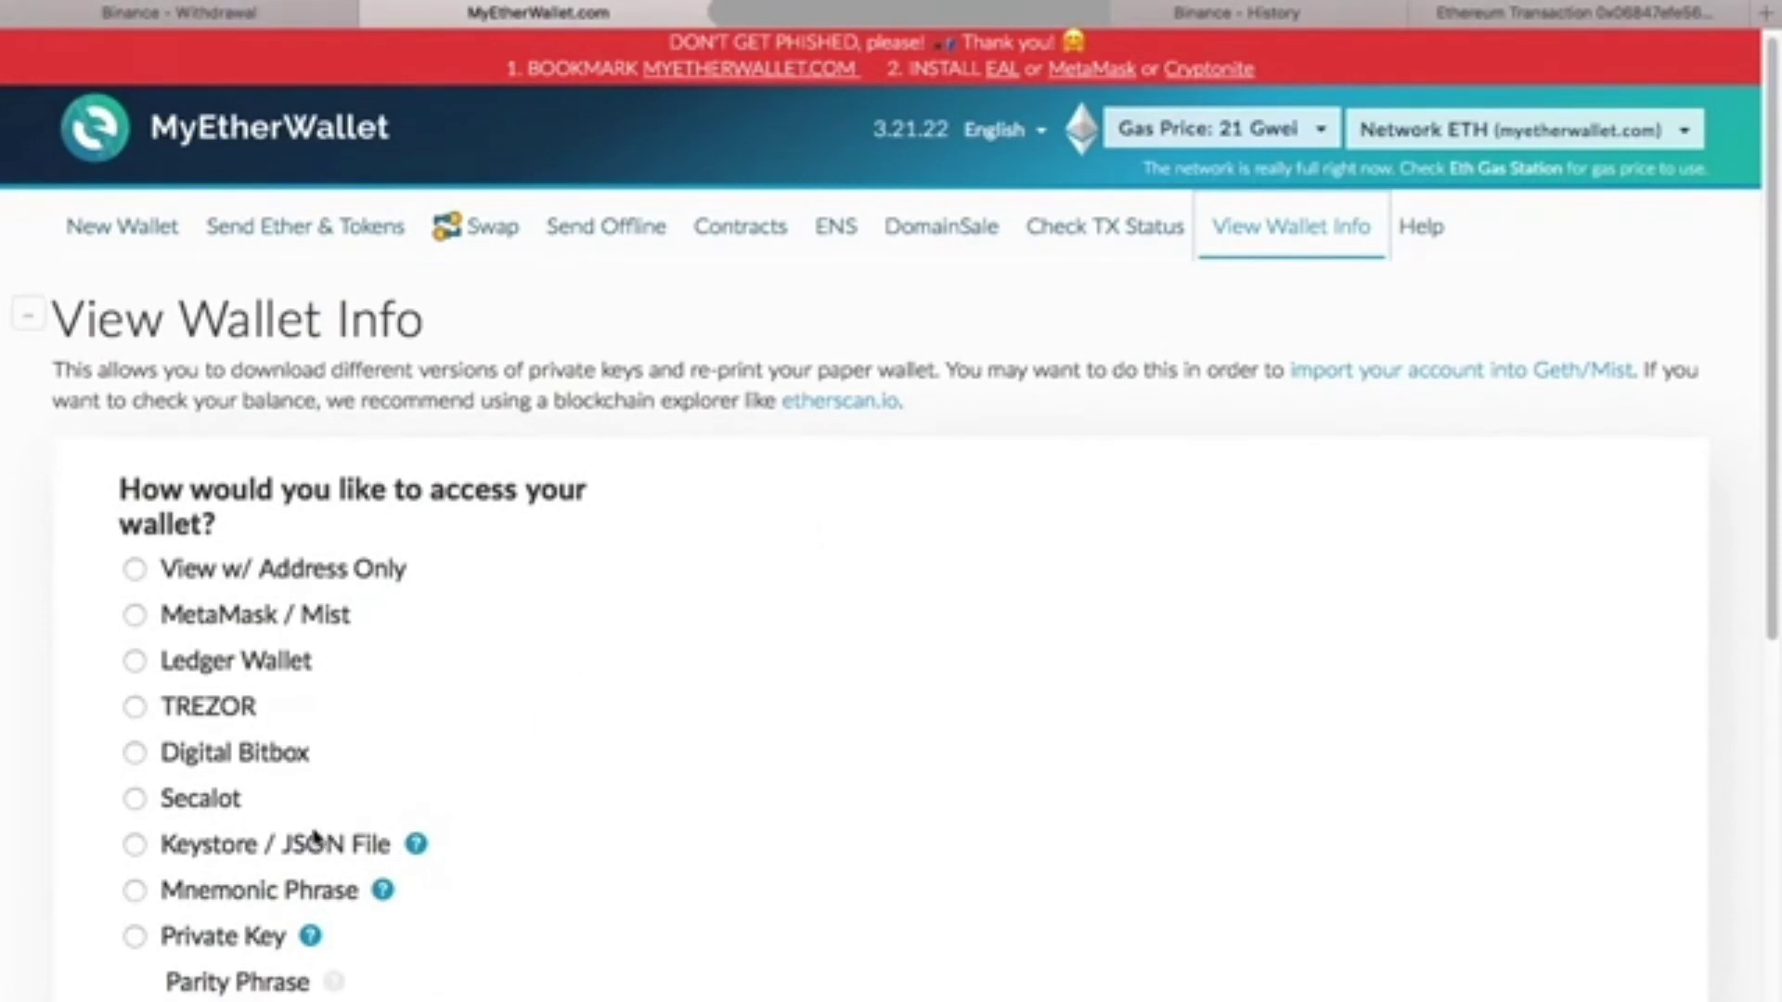
left_click(295, 847)
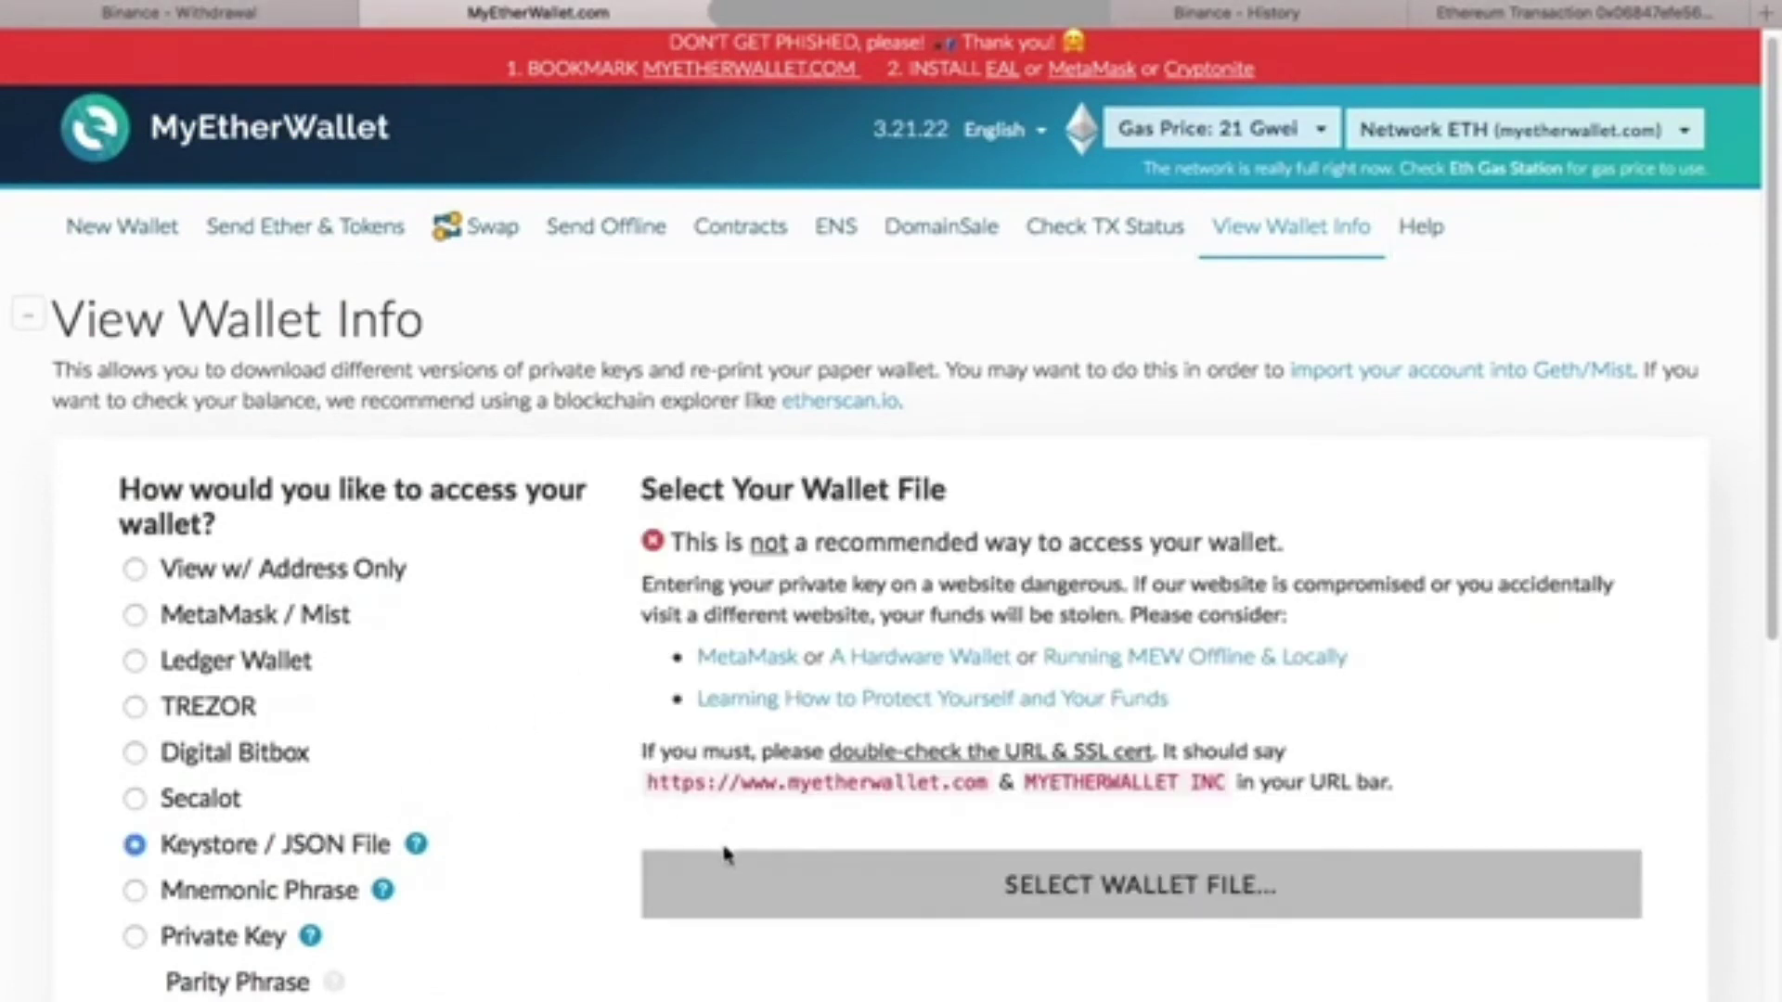
left_click(720, 878)
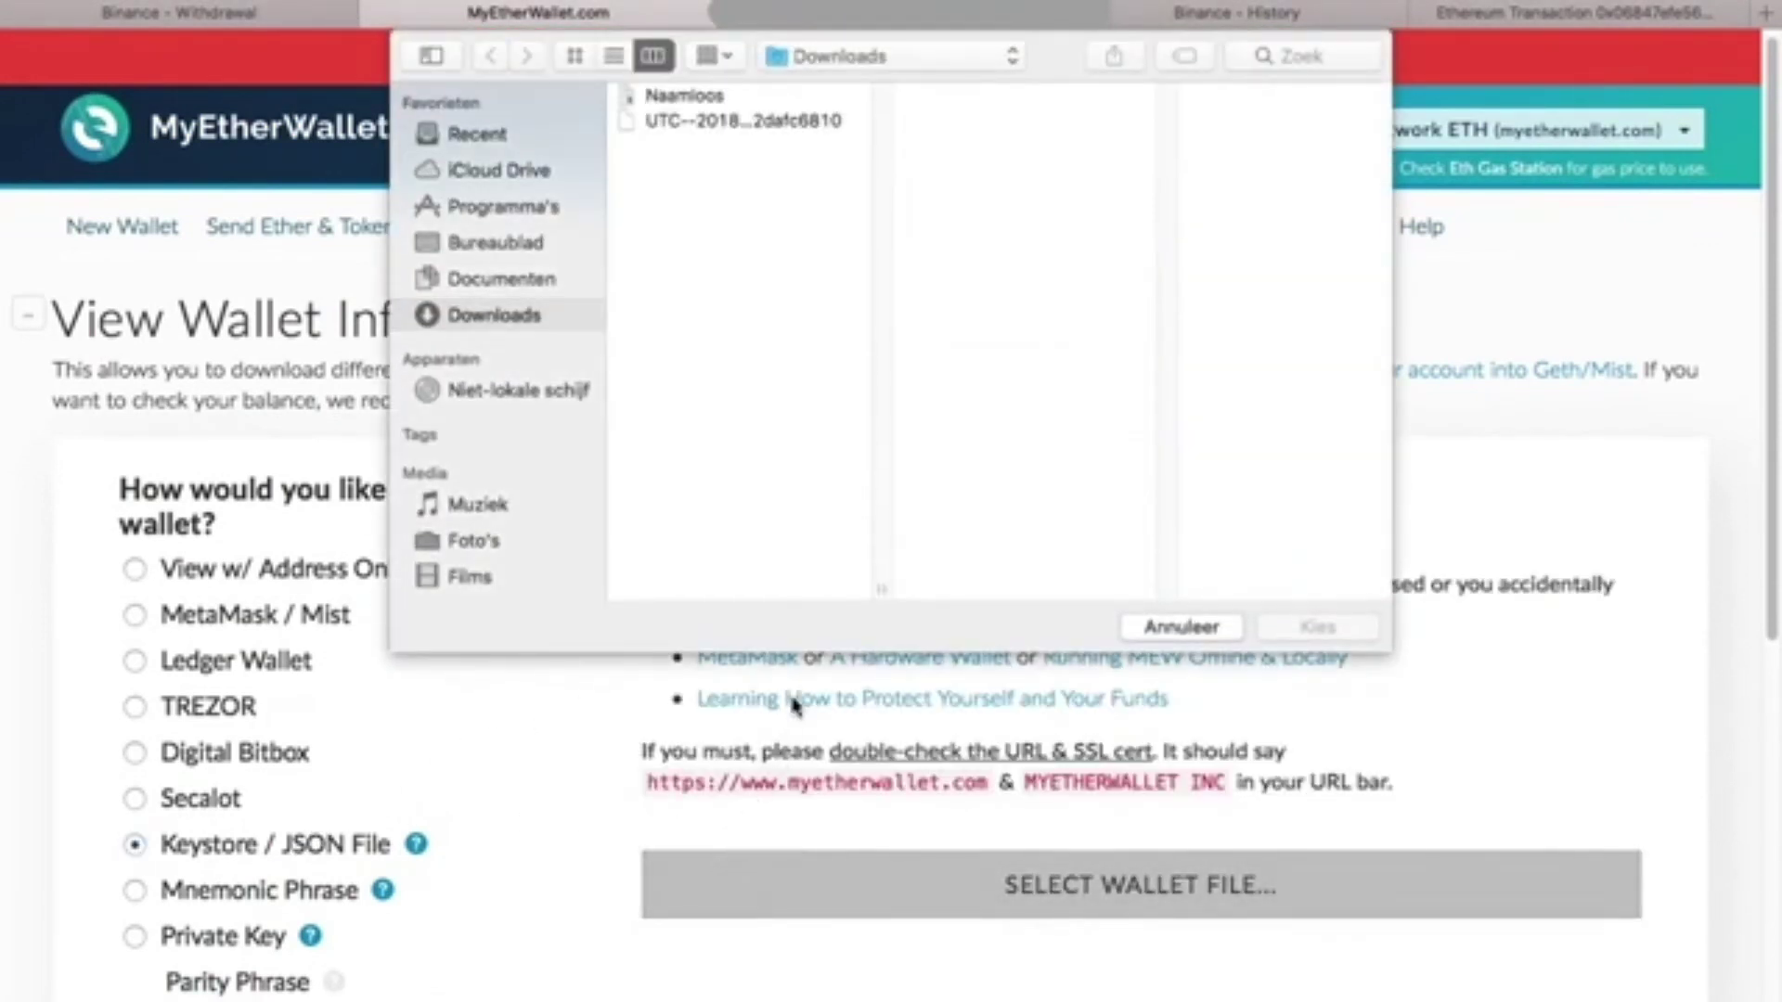
left_click(756, 120)
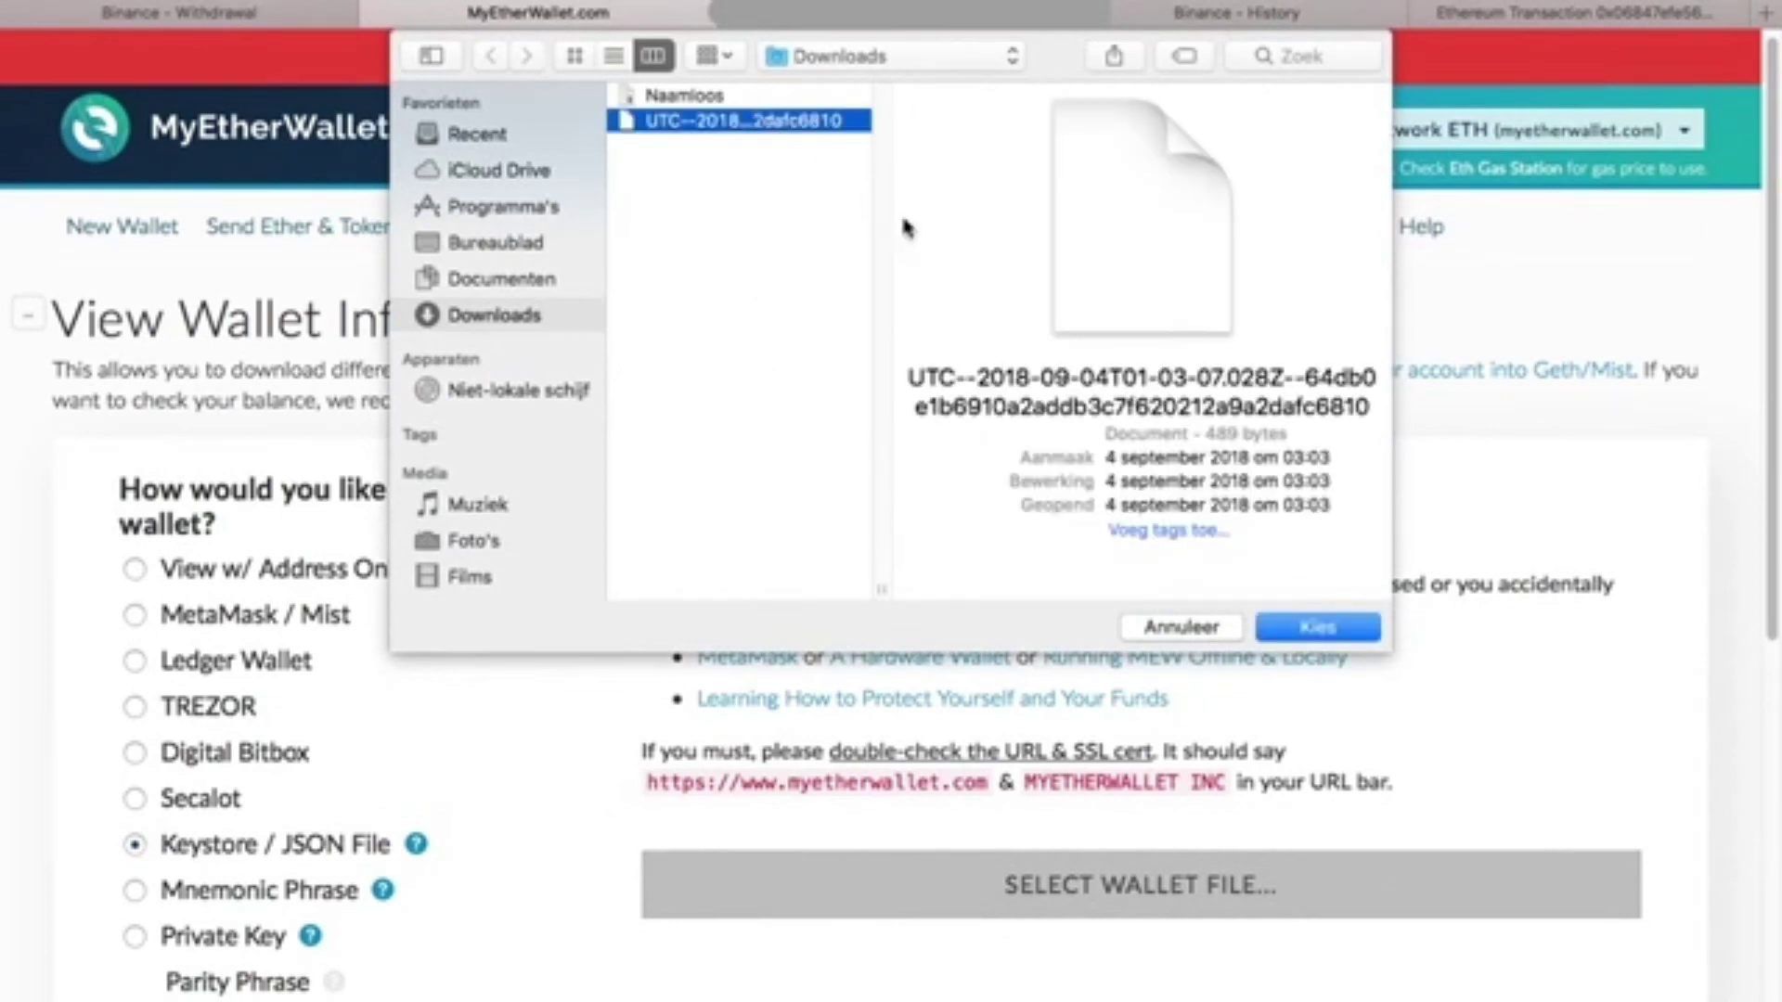
left_click(1315, 627)
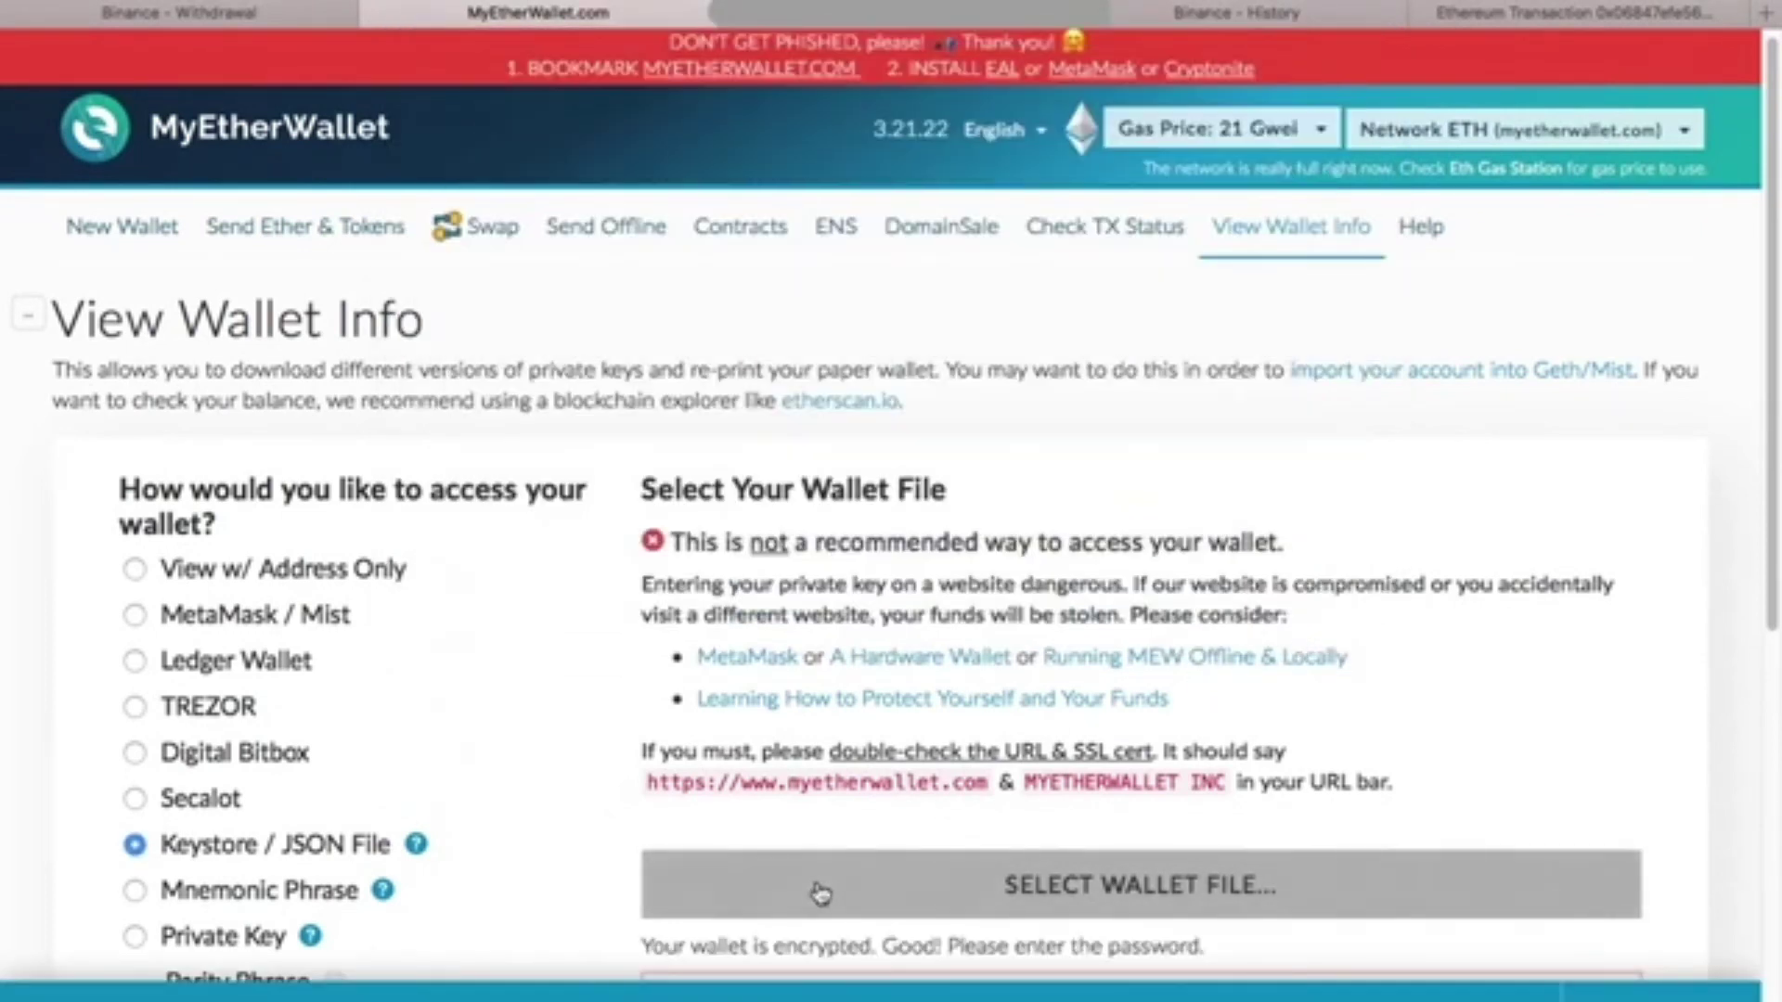
scroll(840, 807, "down", 3)
Step: Enter the wallet password, unlock it, and check the 0.051 ETH balance
left_click(840, 800)
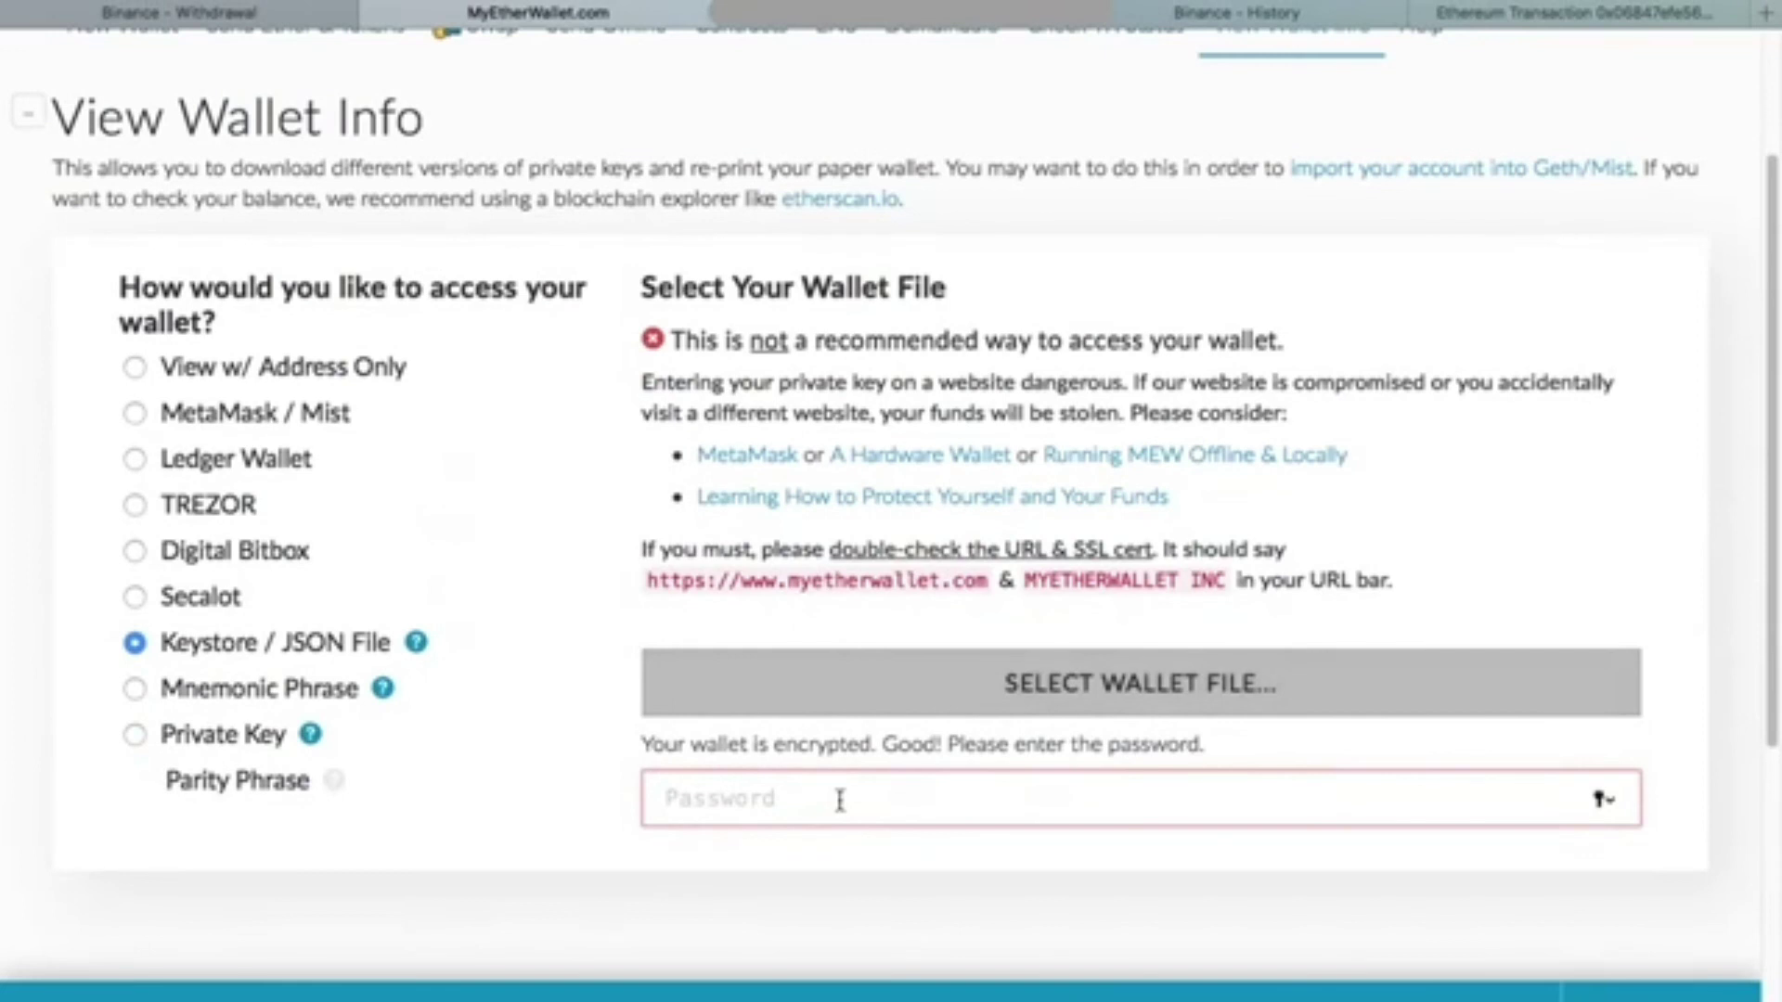
type("•••••••••••")
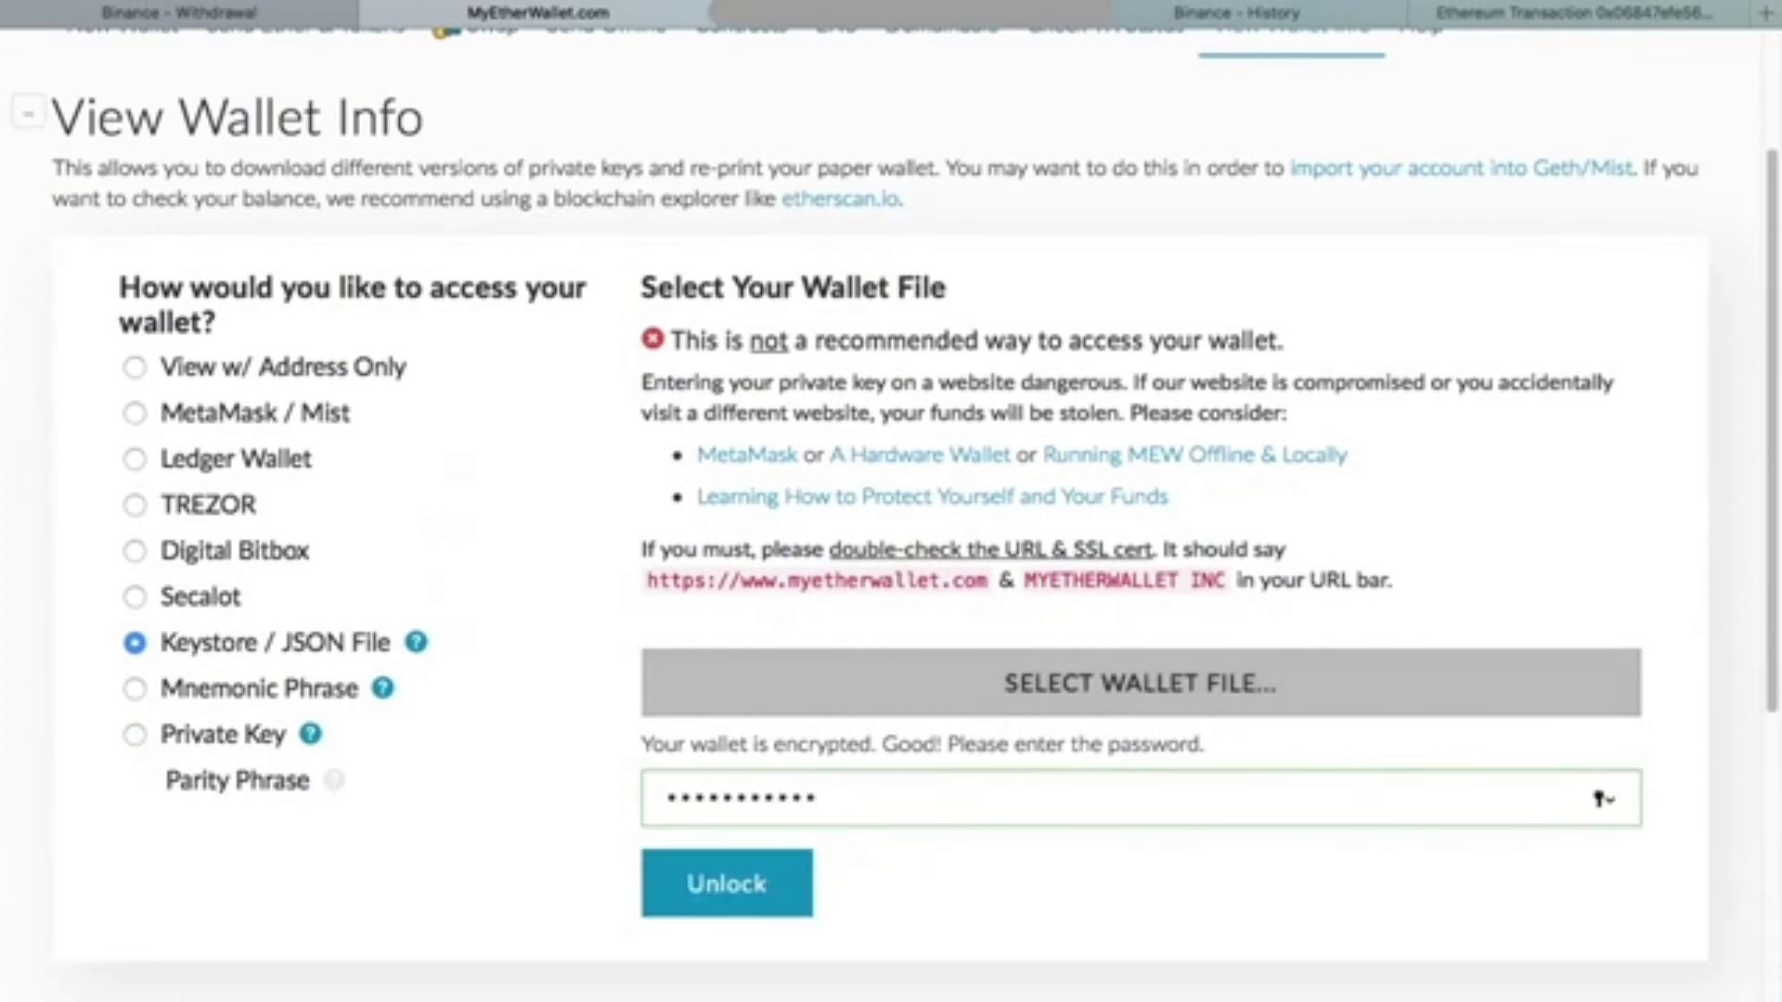
left_click(740, 872)
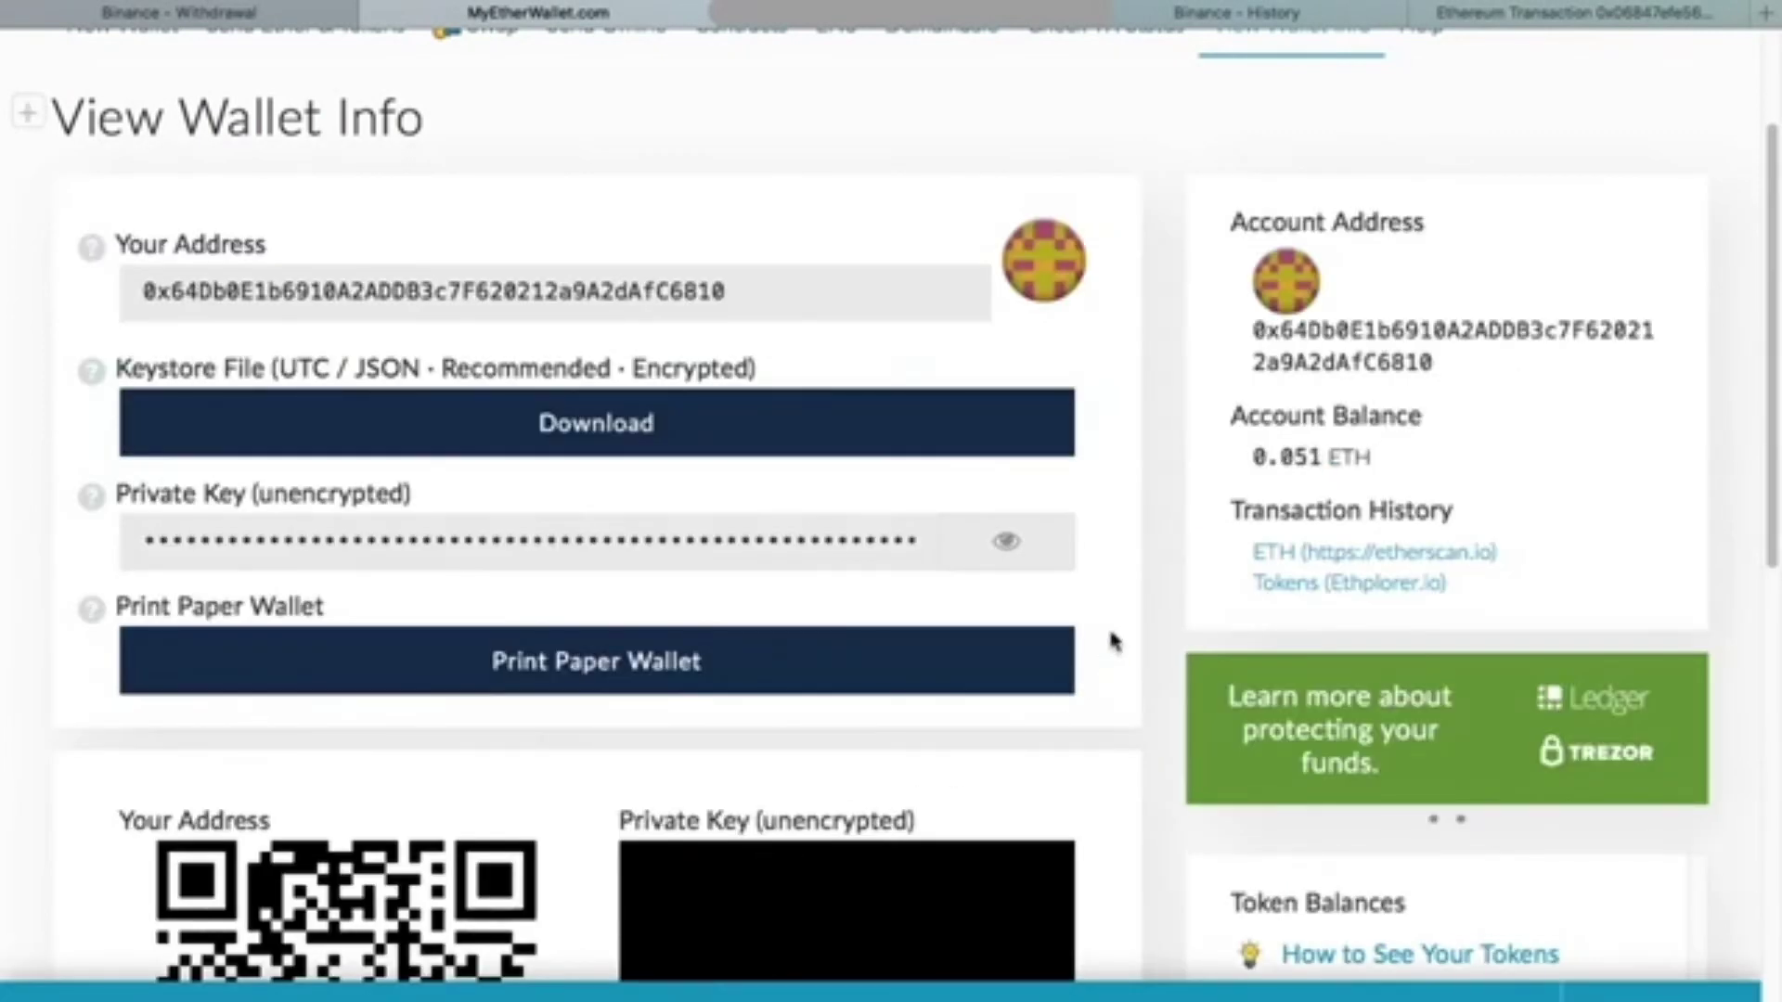
left_click_drag(1253, 457, 1340, 460)
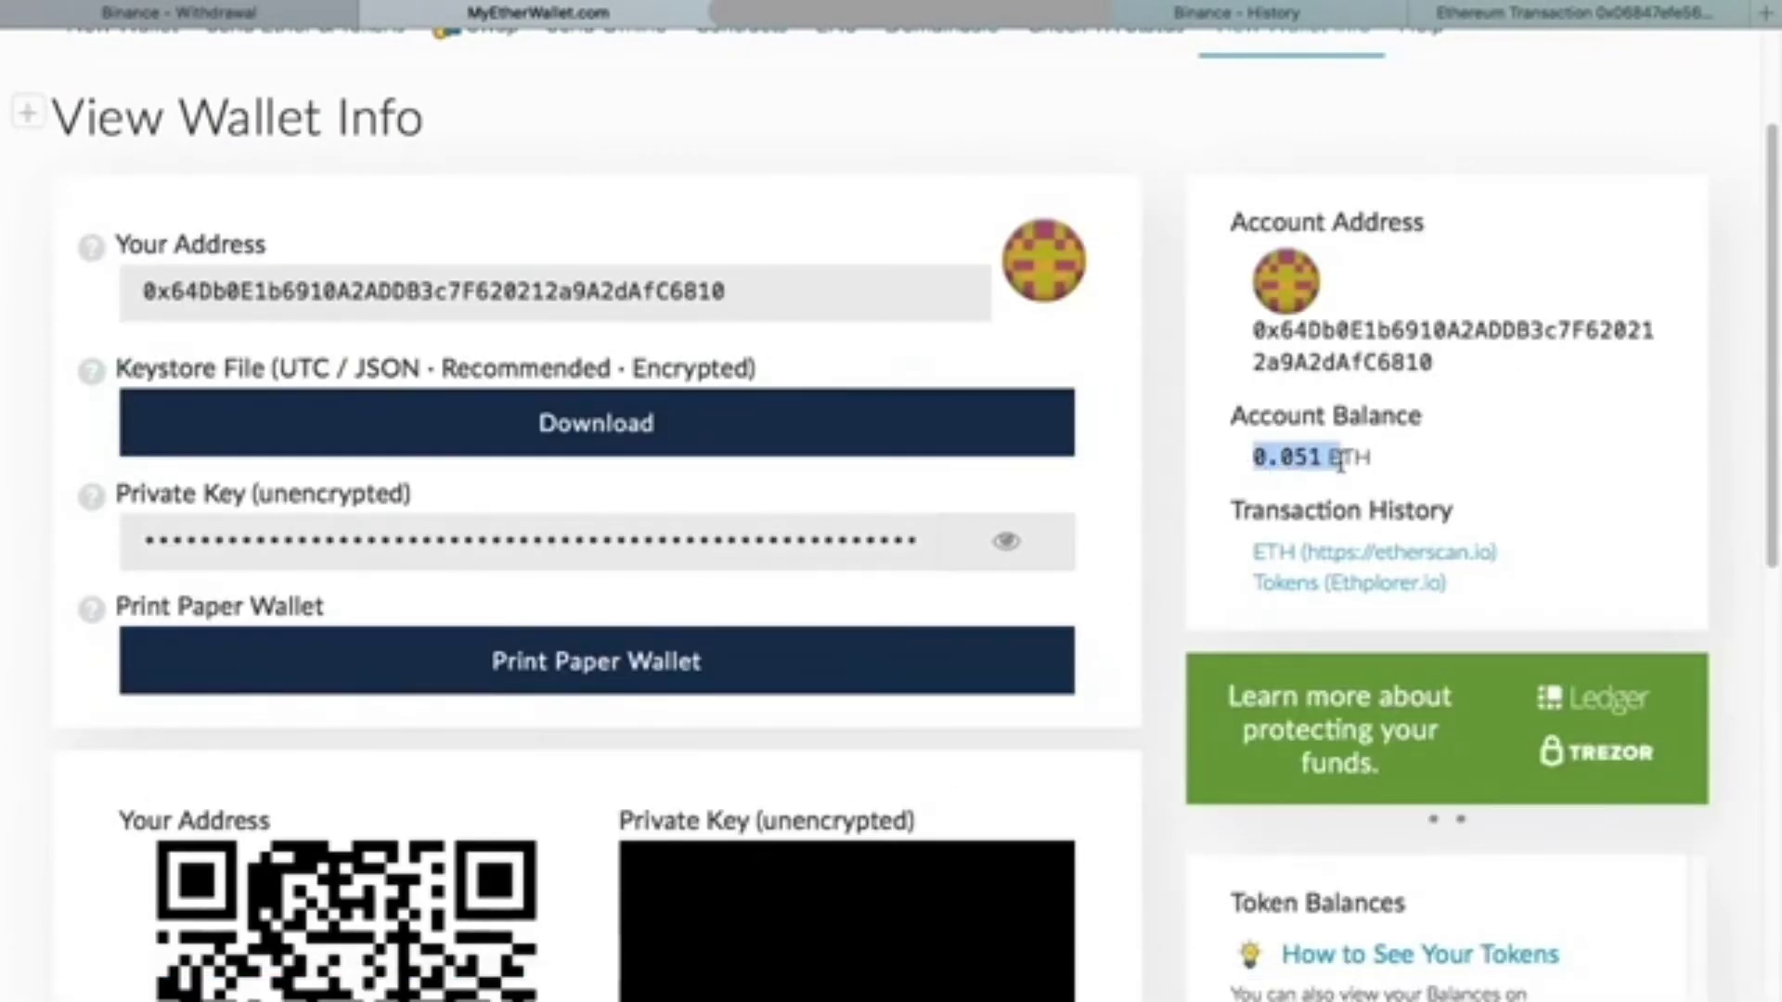